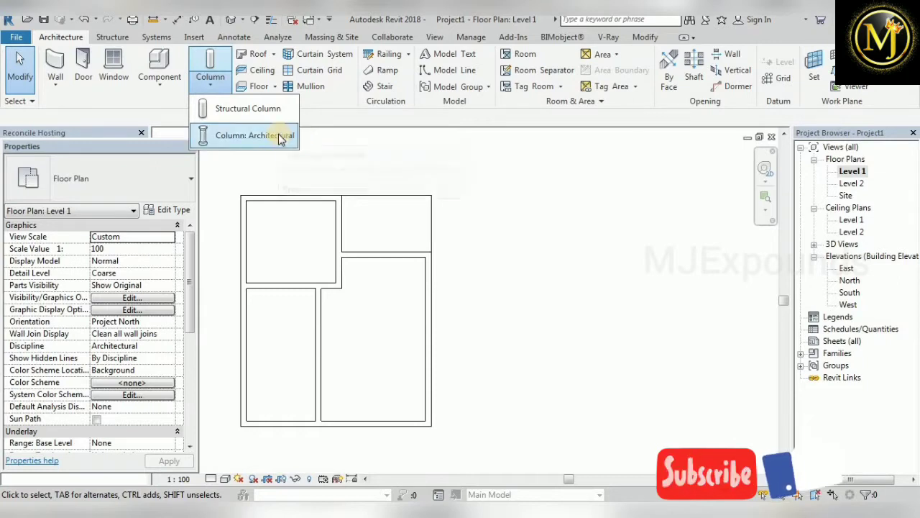
Step: Place a 475 x 610mm architectural rectangular column in the empty area beside the building, with its height set to Level 2
click(279, 136)
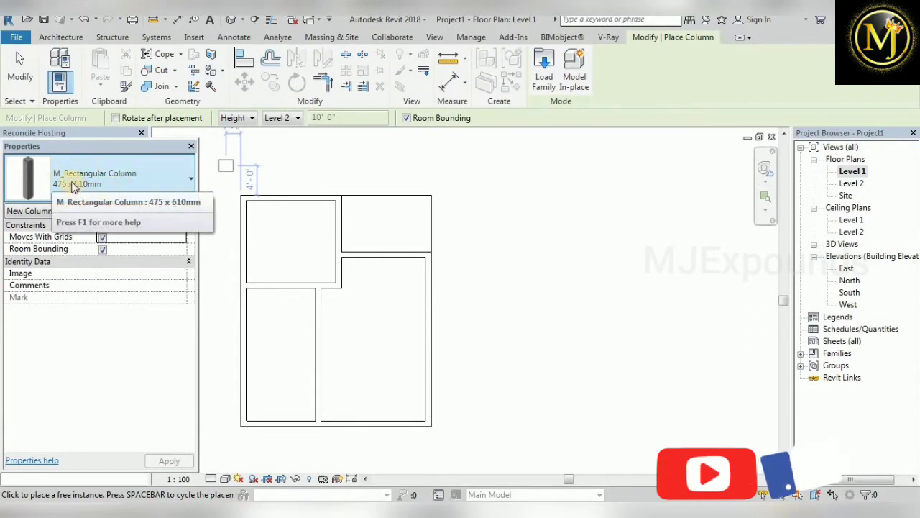
scroll(420, 212, up, 3)
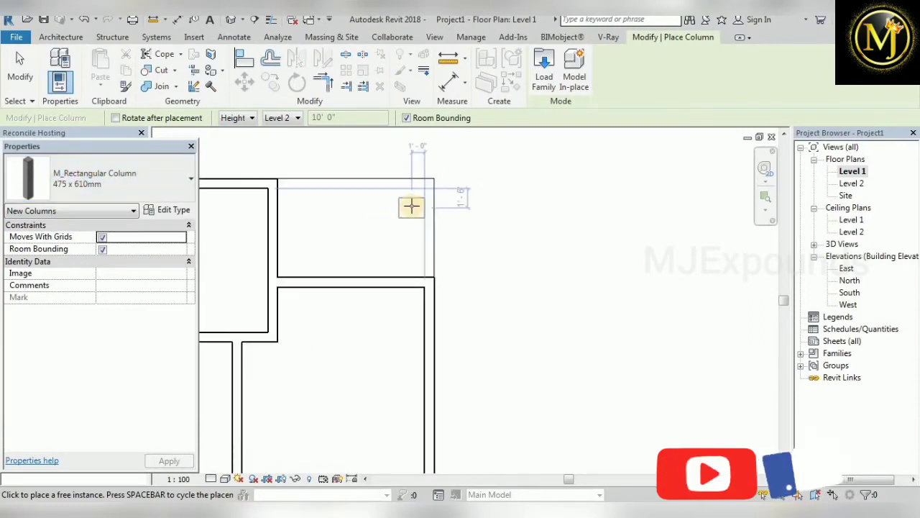
scroll(411, 206, up, 2)
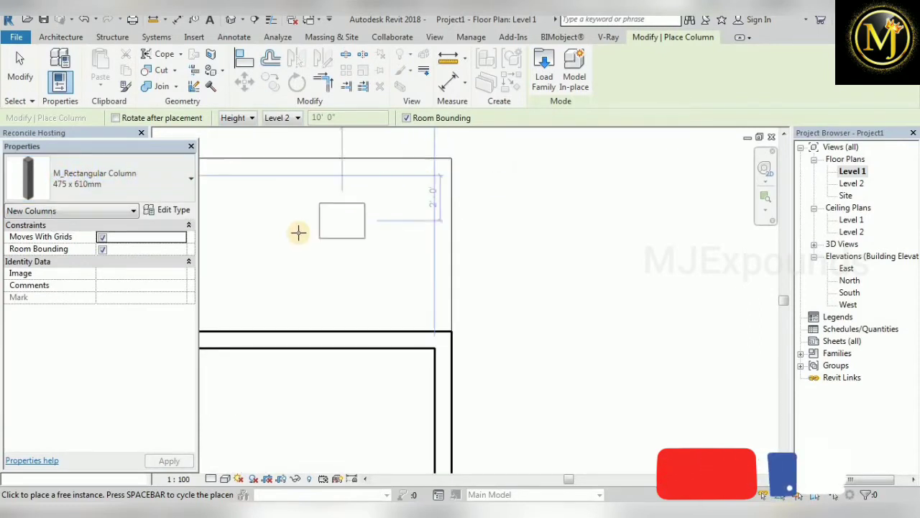
scroll(299, 232, down, 2)
middle_drag(485, 246, 278, 238)
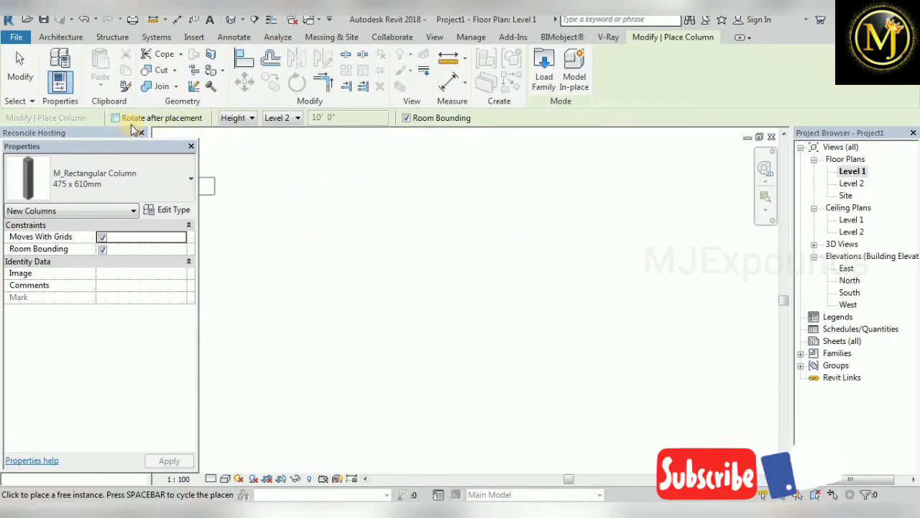
click(243, 121)
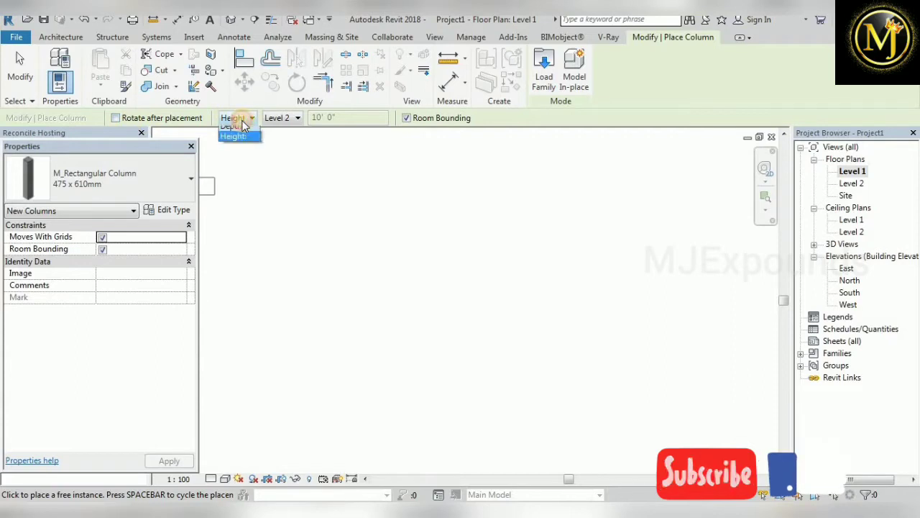
click(231, 141)
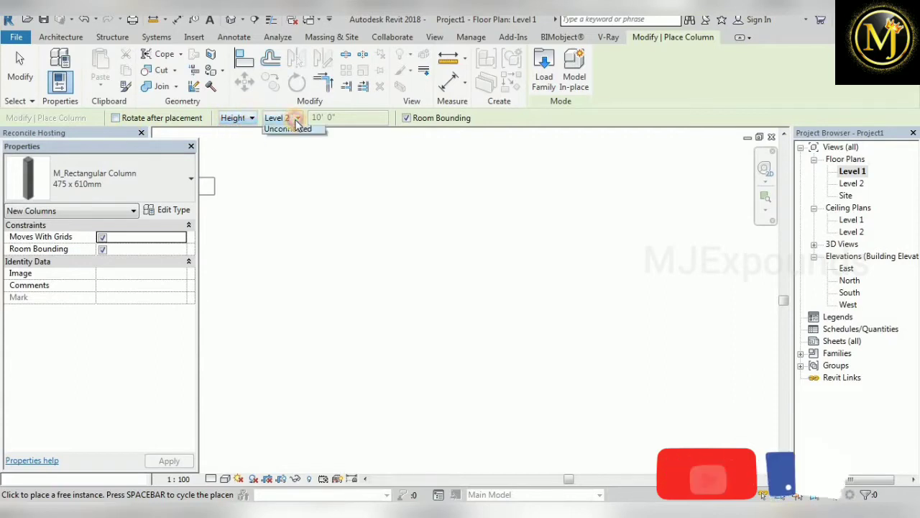
click(297, 121)
click(276, 141)
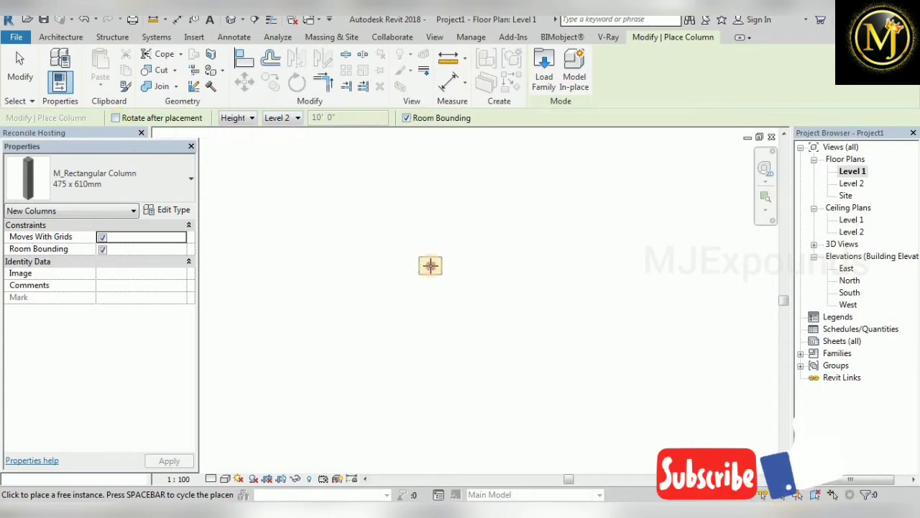
click(430, 266)
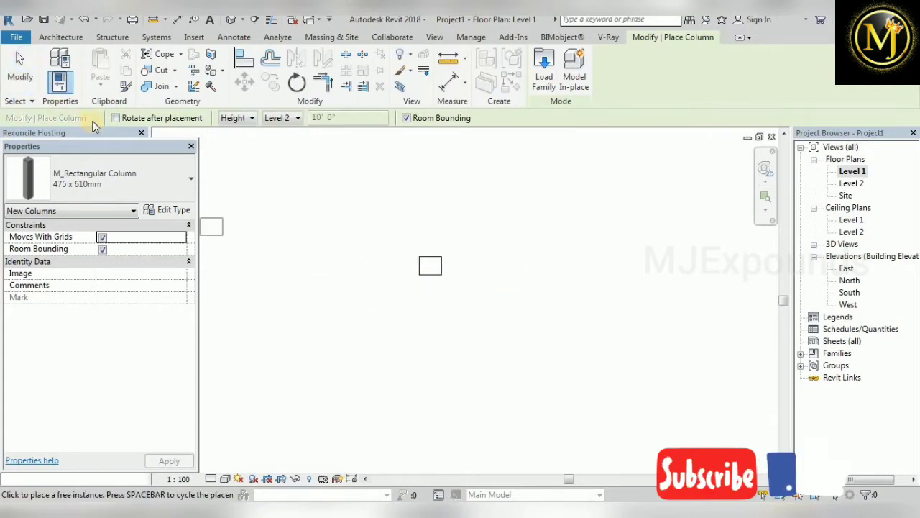
Step: Place a second column up and to the right using Rotate after placement, and a third, unrotated one down and to the left
click(115, 118)
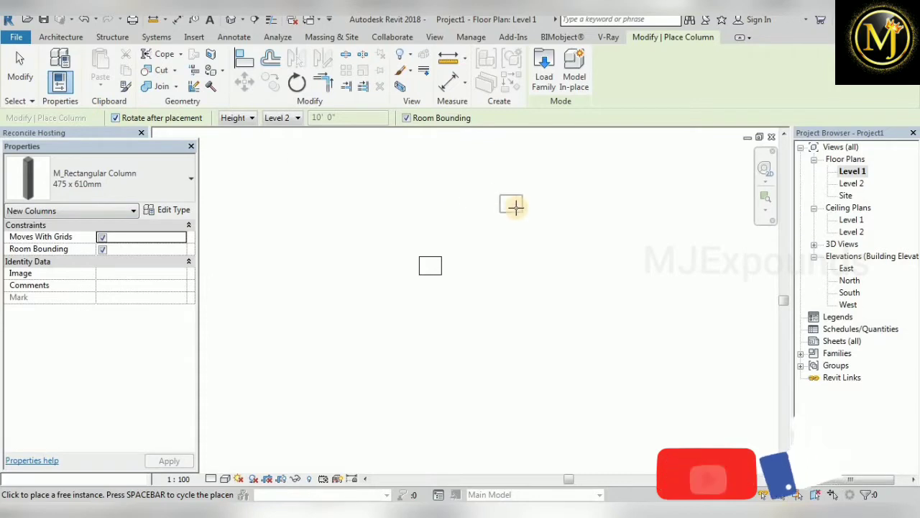
click(517, 209)
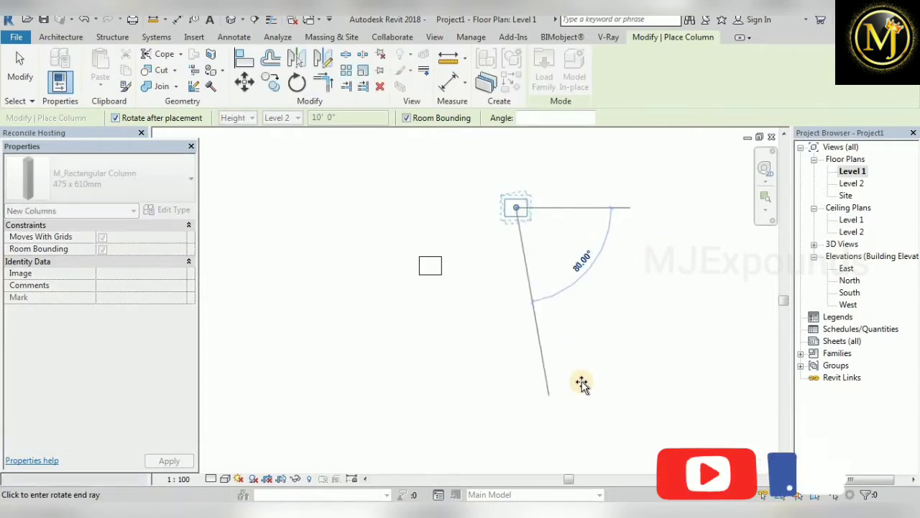
click(582, 384)
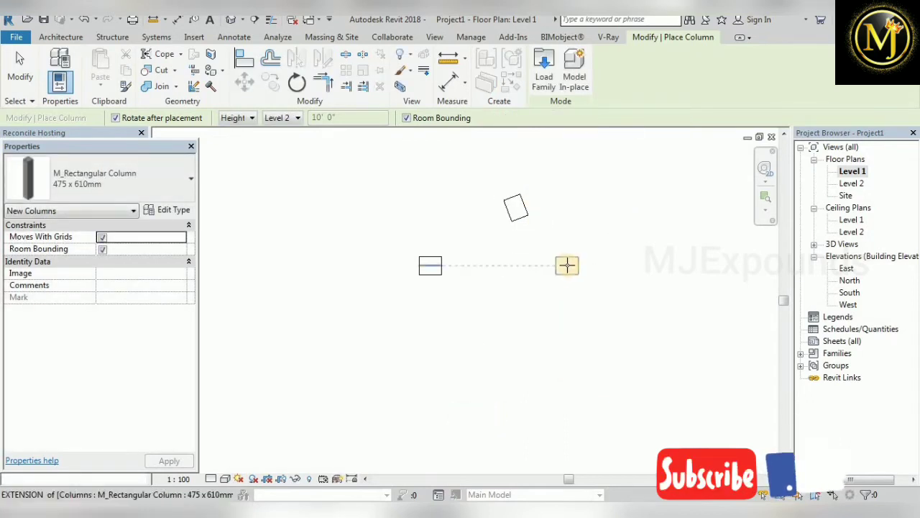
click(117, 120)
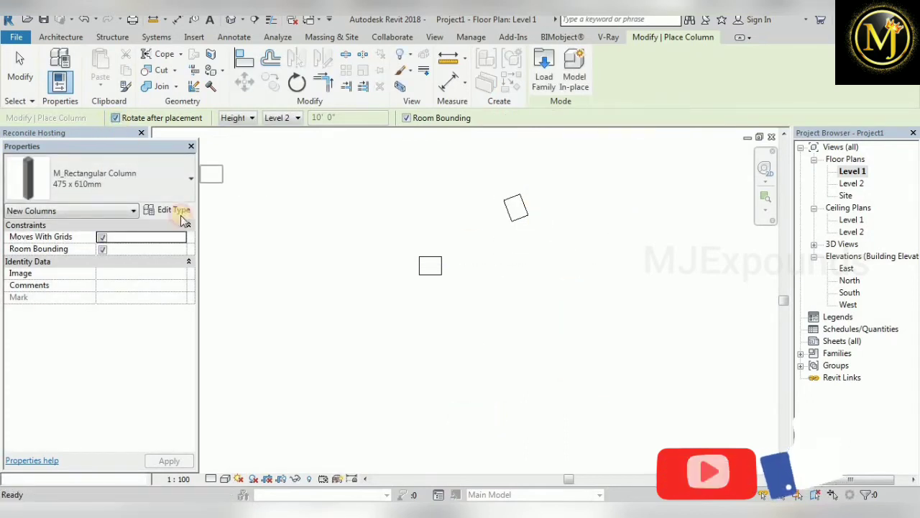
click(322, 348)
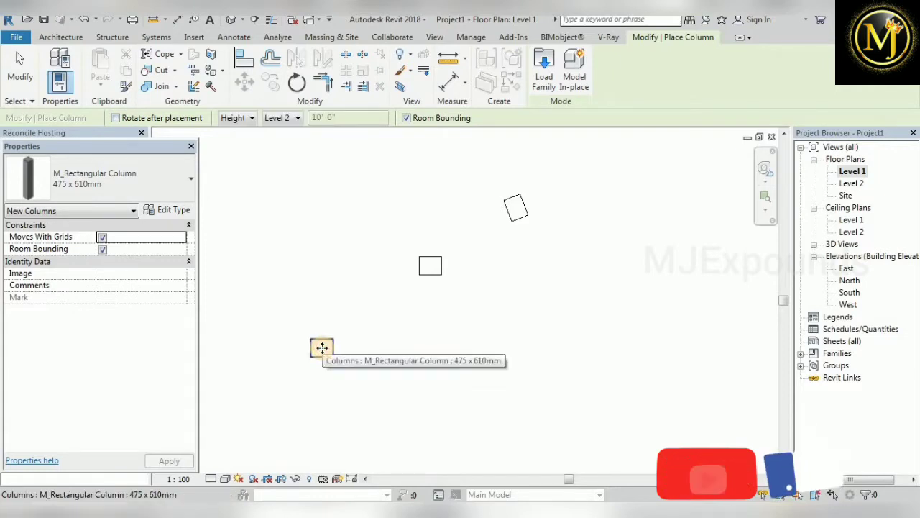
Step: Place a fourth column above the first one using Depth, Unconnected, 10' 0", and end column placement
click(243, 118)
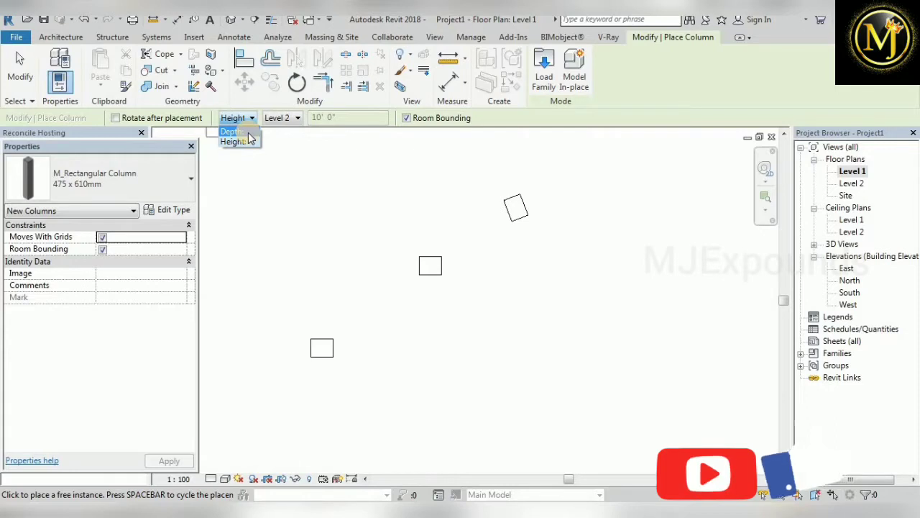
click(249, 134)
click(310, 232)
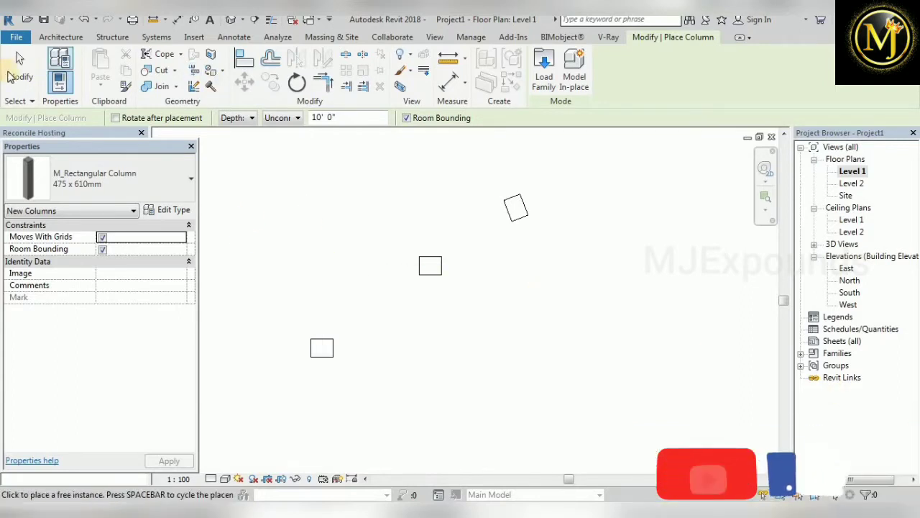
click(19, 61)
Step: Open the 3D view and orbit to a side view to compare the vertical extents of the placed columns
click(231, 19)
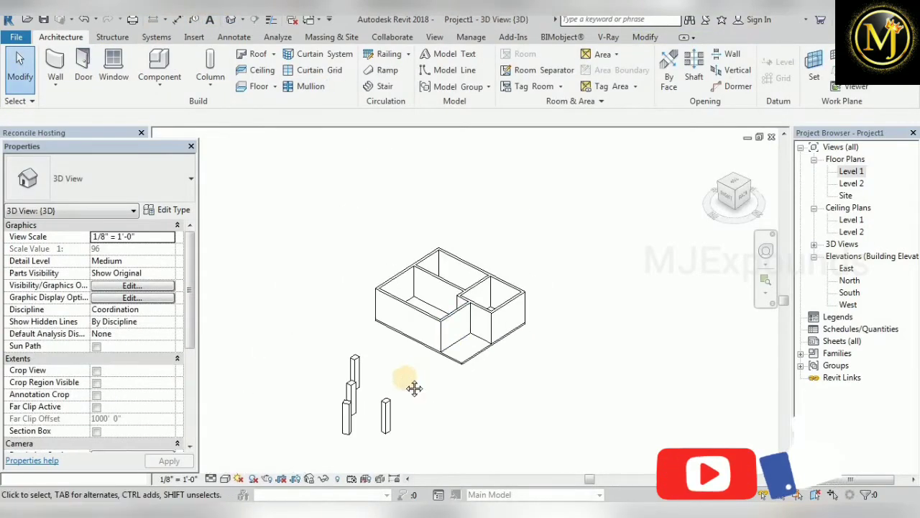
scroll(411, 383, up, 1)
middle_drag(415, 389, 491, 238)
drag(736, 186, 483, 246)
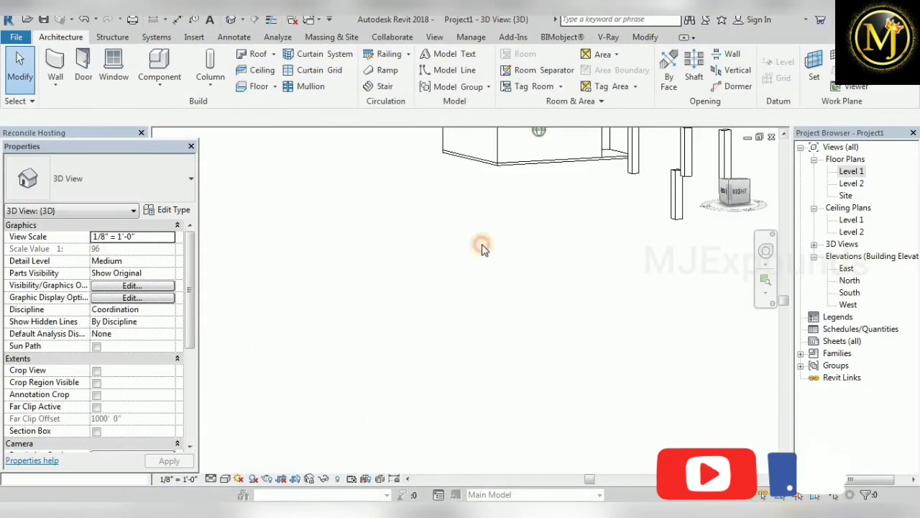
mouse_move(483, 245)
middle_down()
mouse_move(150, 314)
mouse_move(165, 301)
middle_up()
mouse_move(739, 196)
mouse_down()
mouse_move(773, 204)
mouse_move(774, 185)
mouse_up()
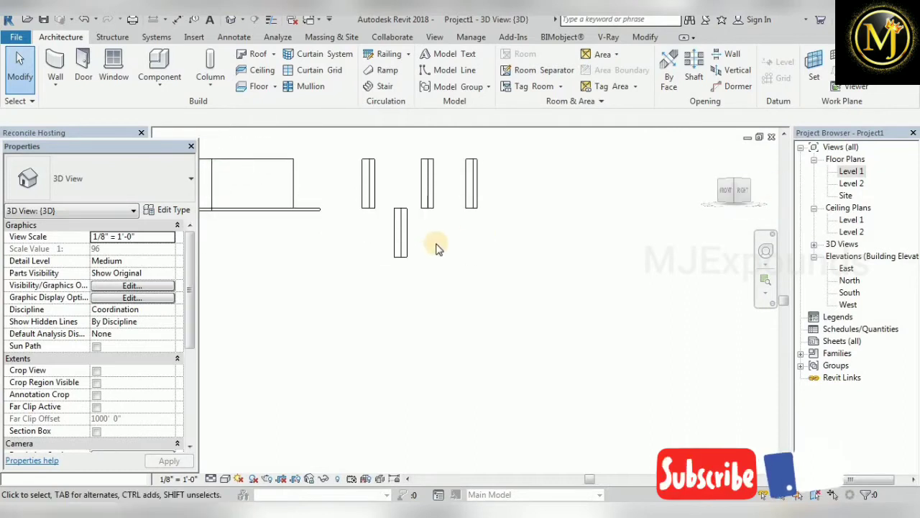
Step: Display the North elevation in the Realistic visual style and select the column that extends below Level 1
double_click(848, 285)
scroll(413, 346, down, 3)
middle_drag(307, 393, 404, 331)
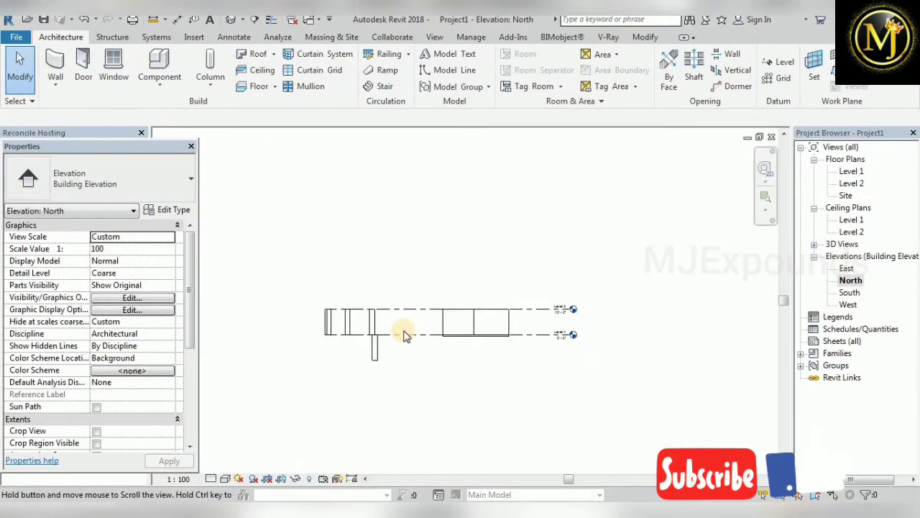
scroll(404, 336, up, 5)
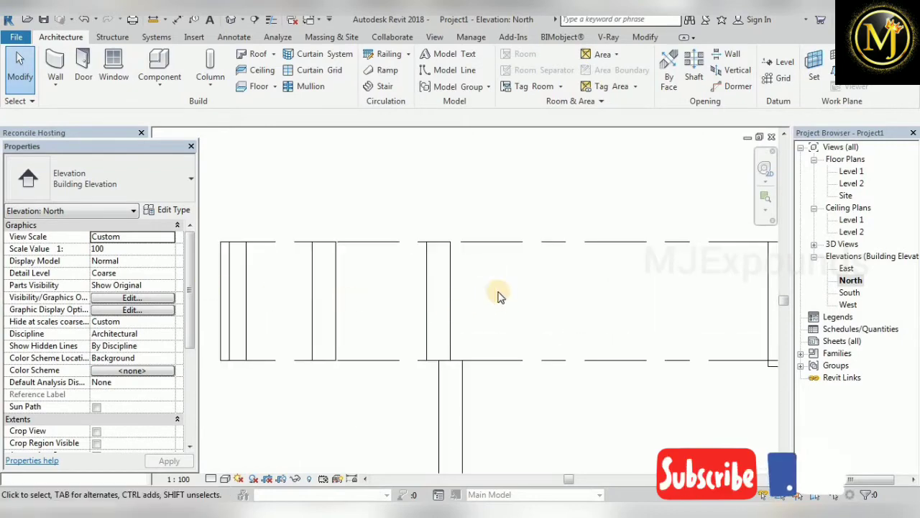
click(225, 478)
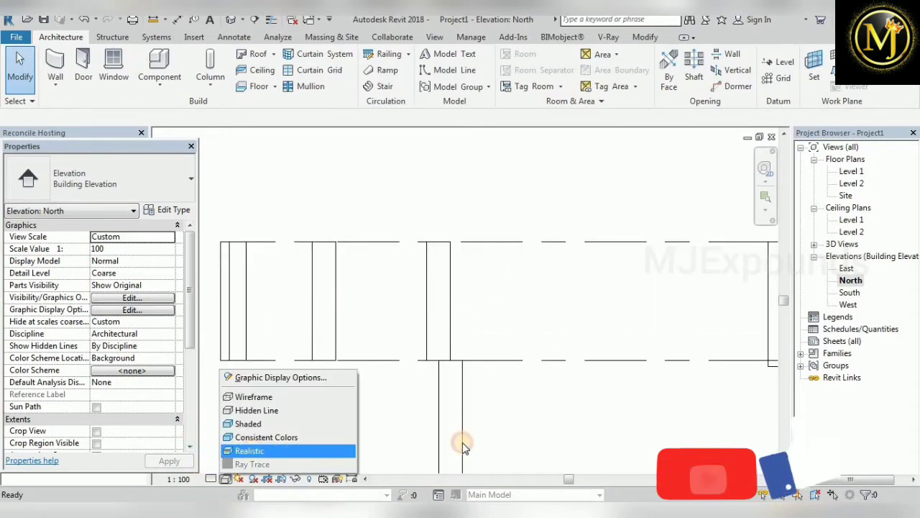
click(461, 435)
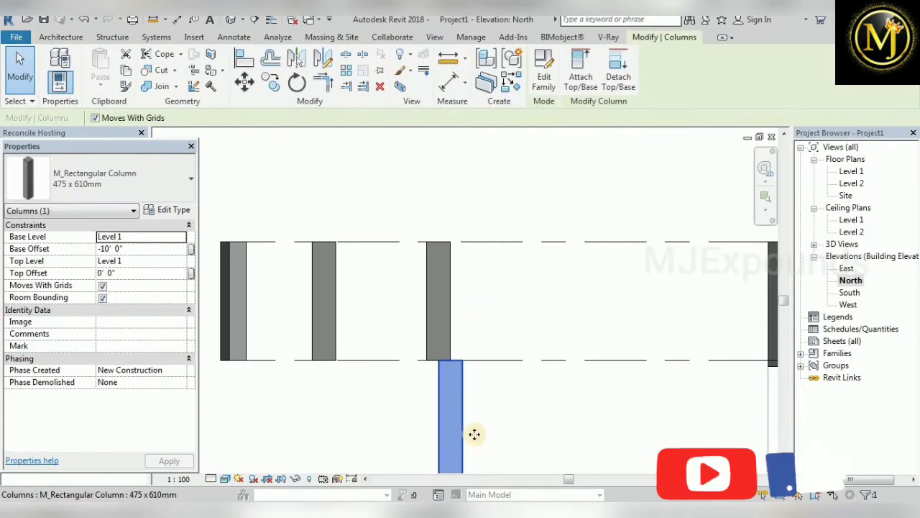
scroll(392, 389, down, 2)
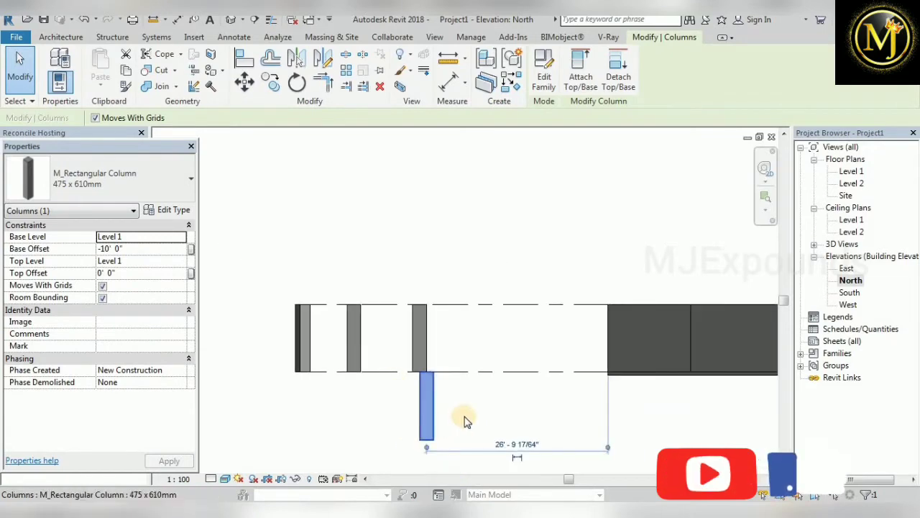
Step: Start placing an architectural column in the Level 1 floor plan and set its type's width to 9" and depth to 1' 0"
double_click(856, 172)
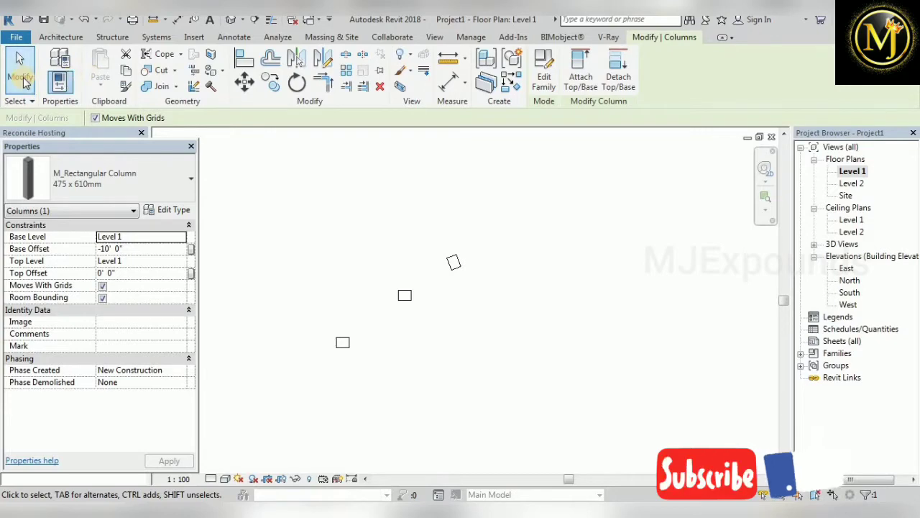
click(21, 71)
click(173, 86)
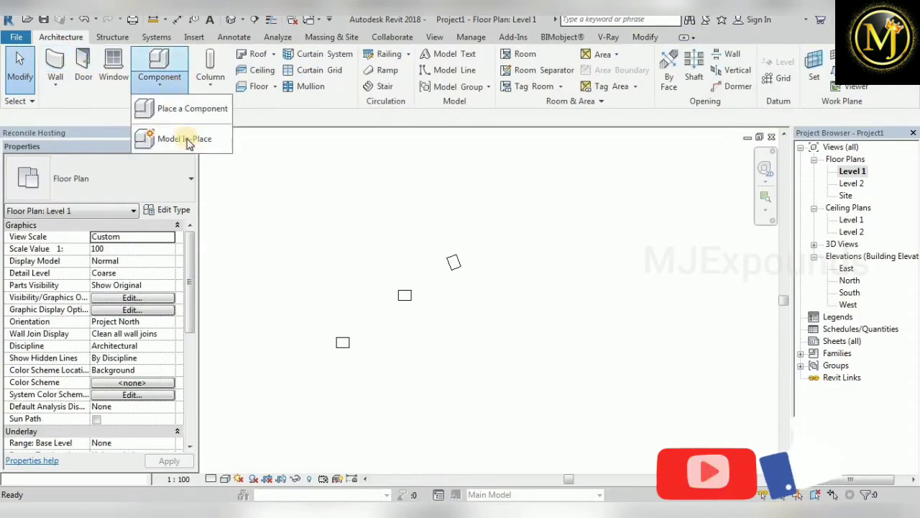
click(215, 80)
click(230, 136)
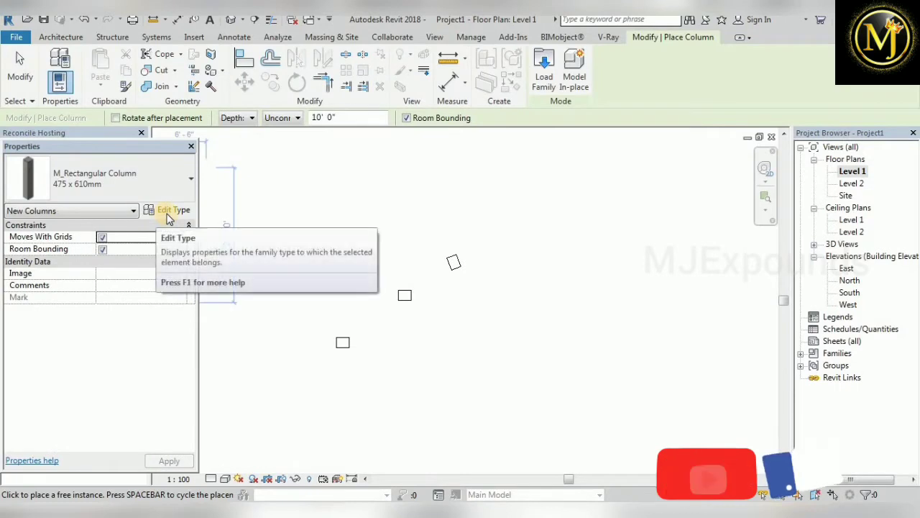
click(168, 216)
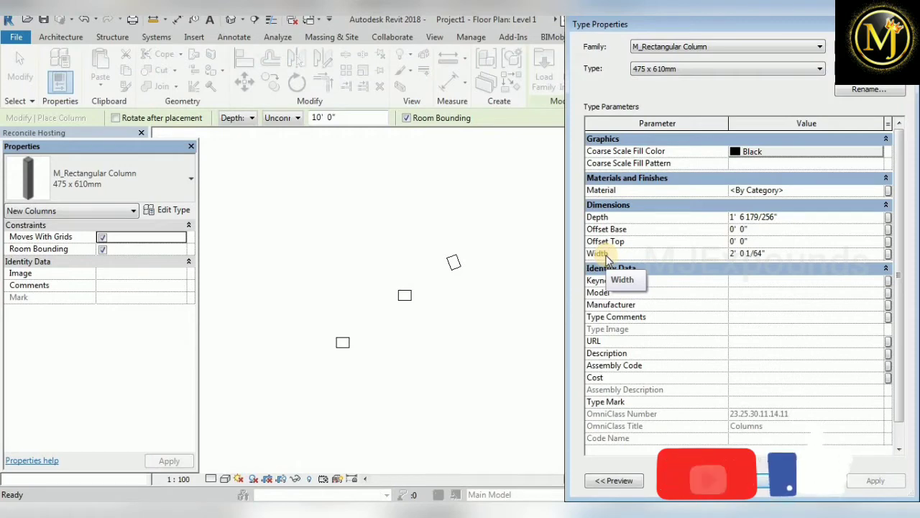
click(785, 254)
text(9)
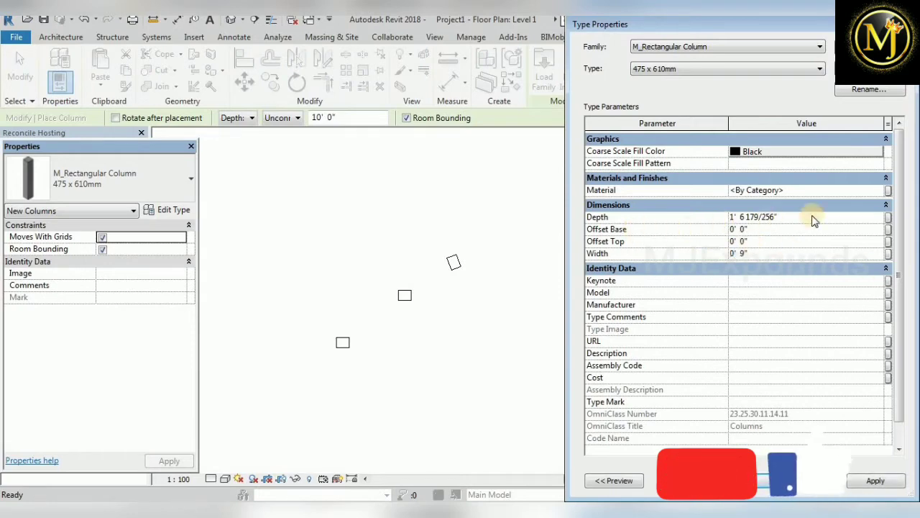
click(817, 222)
double_click(817, 222)
text(1' 0)
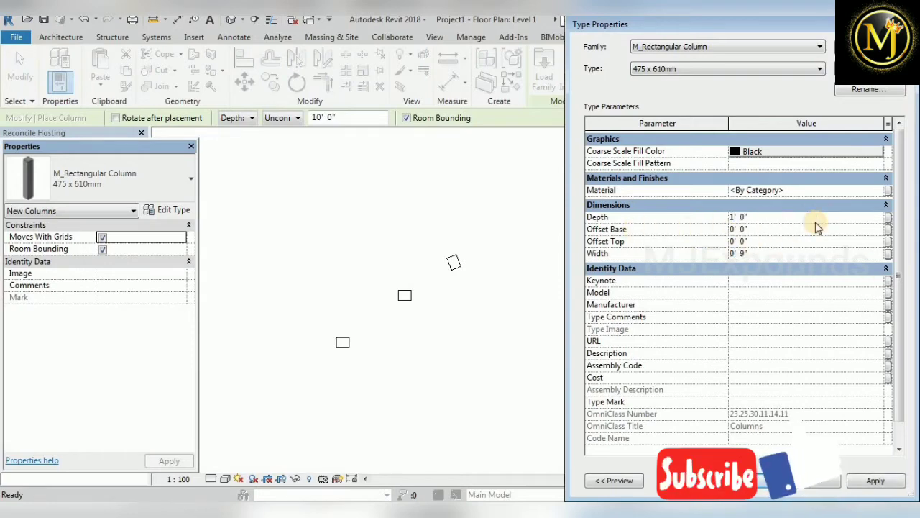
click(884, 483)
click(747, 480)
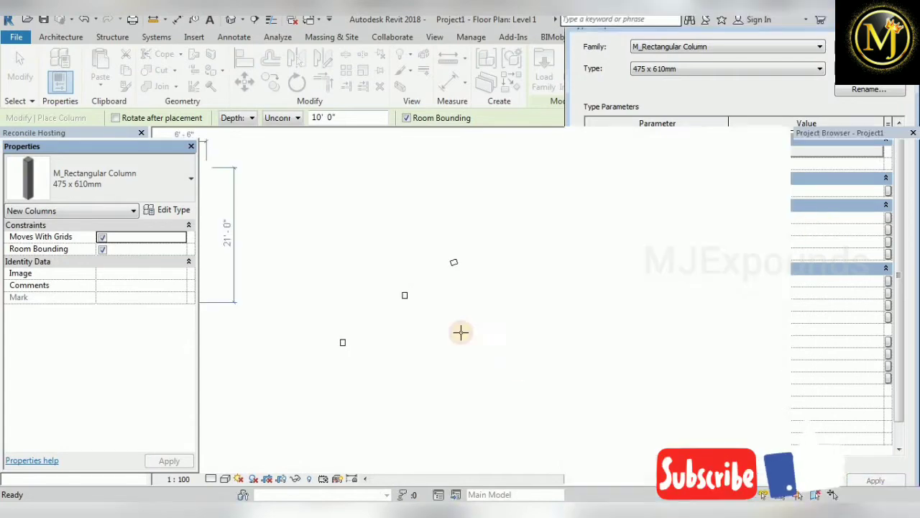
Step: Place a resized column beside the unrotated one using Height, Unconnected, 10' 0", and end column placement
scroll(446, 297, up, 5)
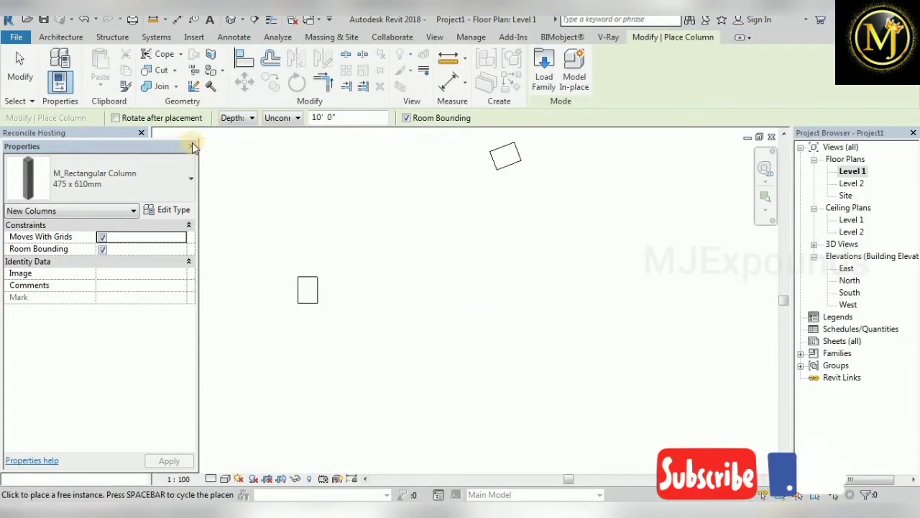
click(238, 118)
click(238, 137)
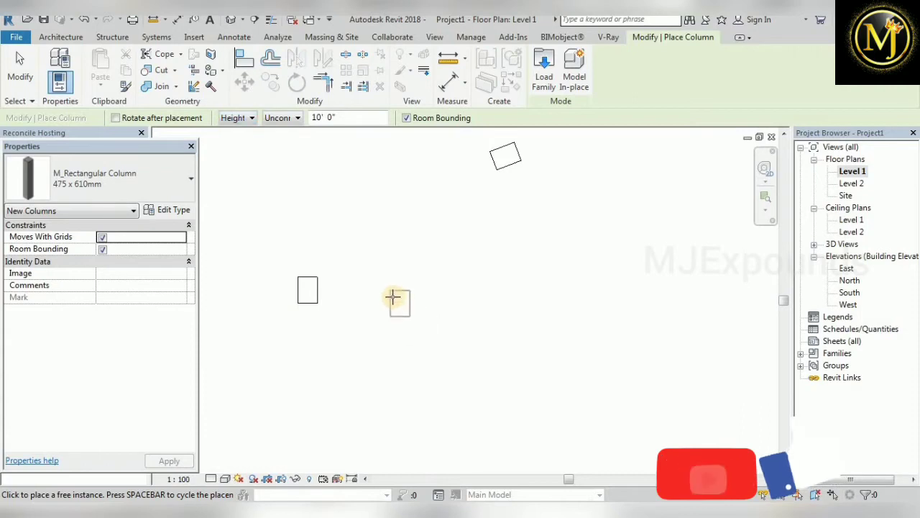
scroll(392, 297, up, 1)
click(357, 287)
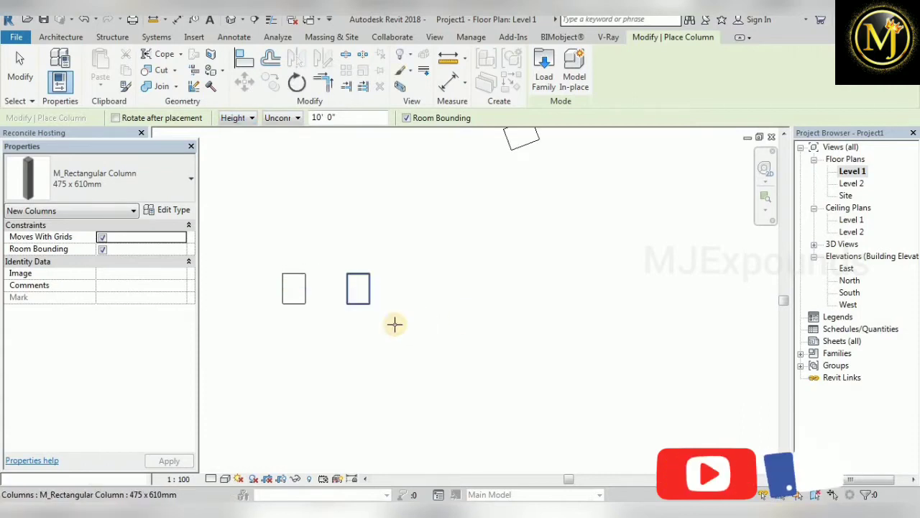
click(19, 72)
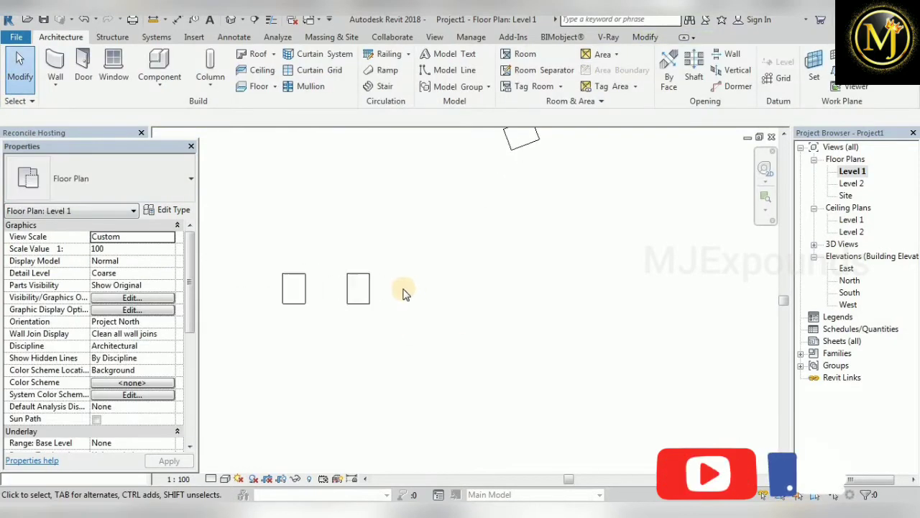
scroll(361, 288, up, 2)
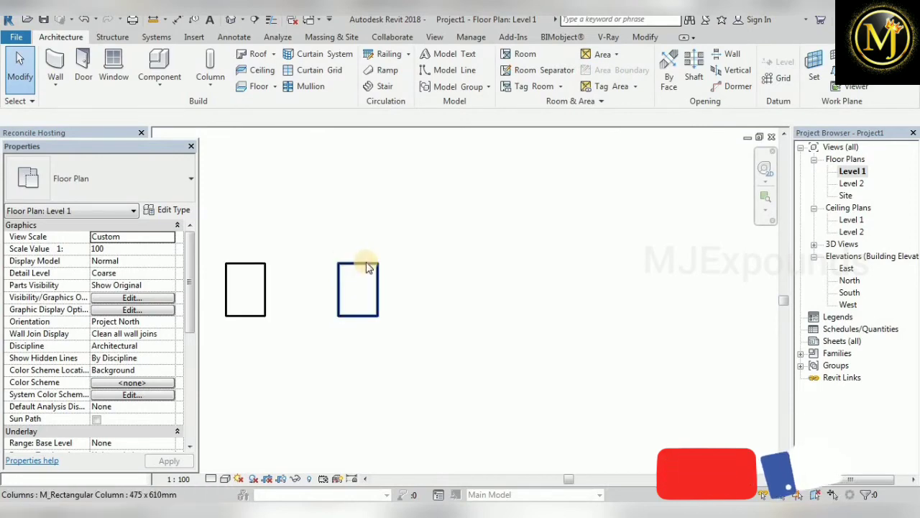
Step: Set the 475 x 610mm architectural column type's depth to 9" and place another column at the right end of the row
click(212, 87)
click(227, 134)
click(174, 209)
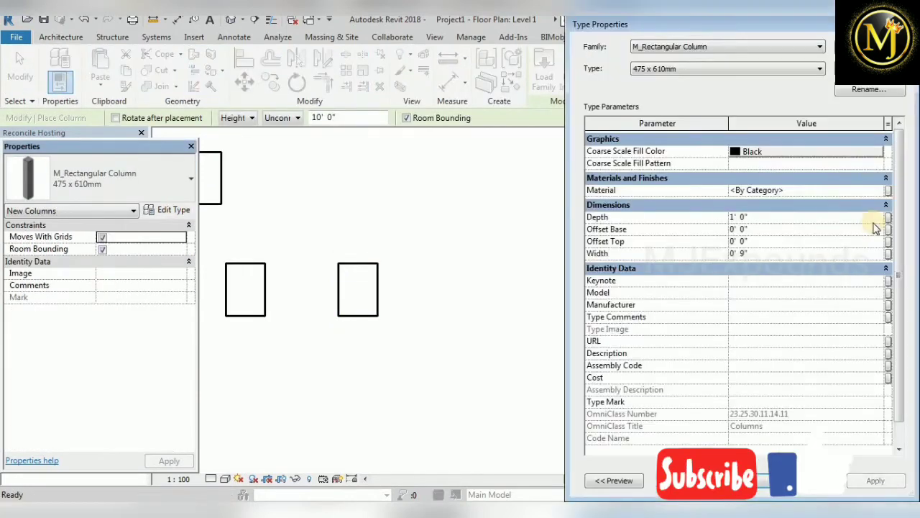
click(774, 219)
text(9)
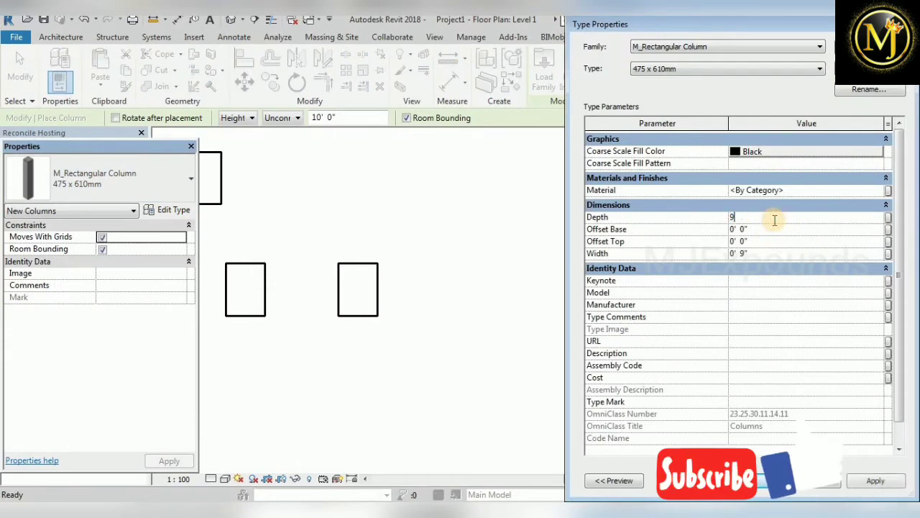
click(759, 487)
click(494, 291)
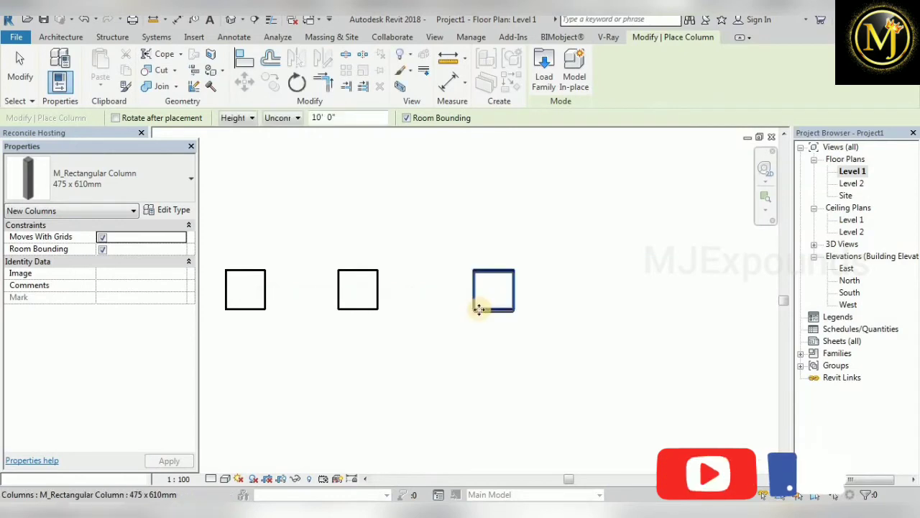
Step: Duplicate the column type under the name 2 and set its depth to 2' 0"
scroll(479, 309, down, 2)
scroll(446, 355, down, 3)
scroll(524, 359, up, 2)
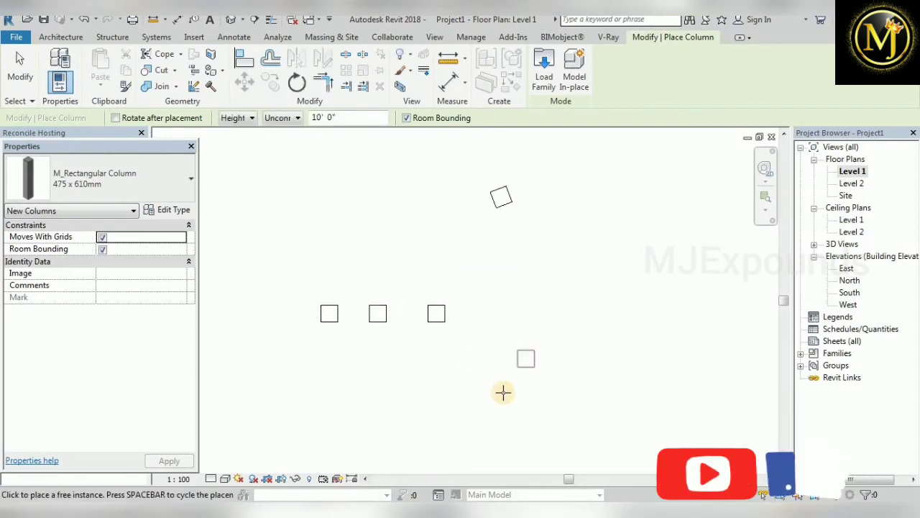
scroll(324, 358, down, 1)
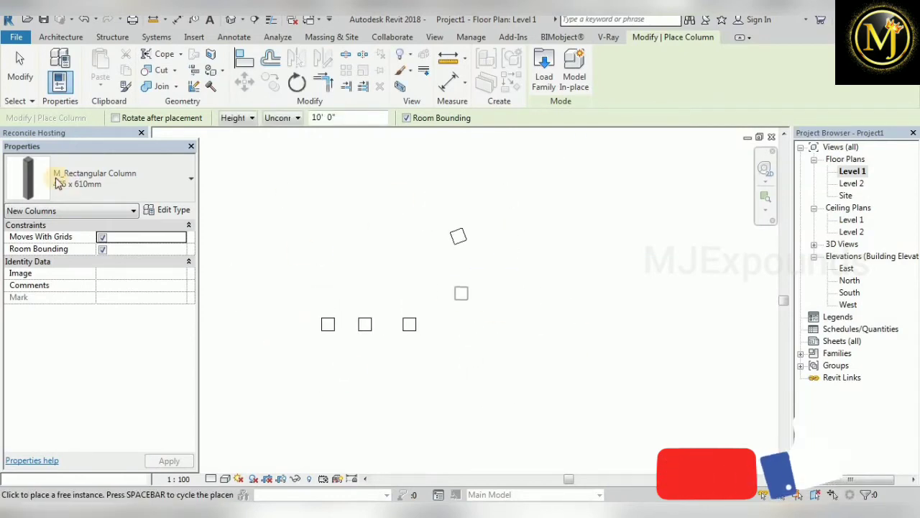
click(169, 209)
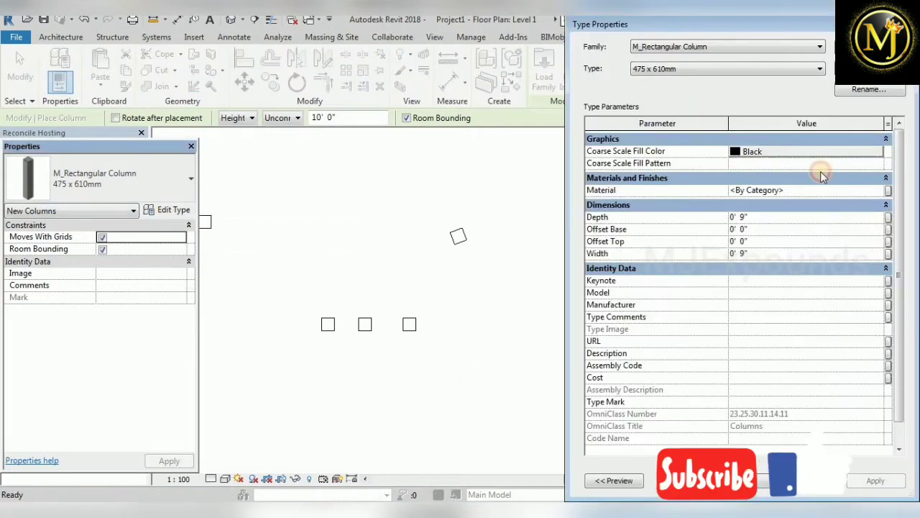
click(869, 68)
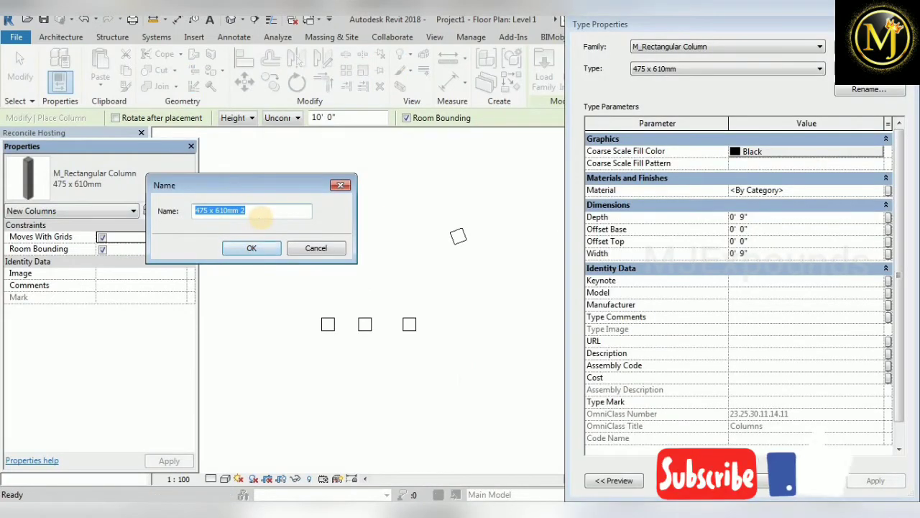
text(2)
key(Return)
click(773, 217)
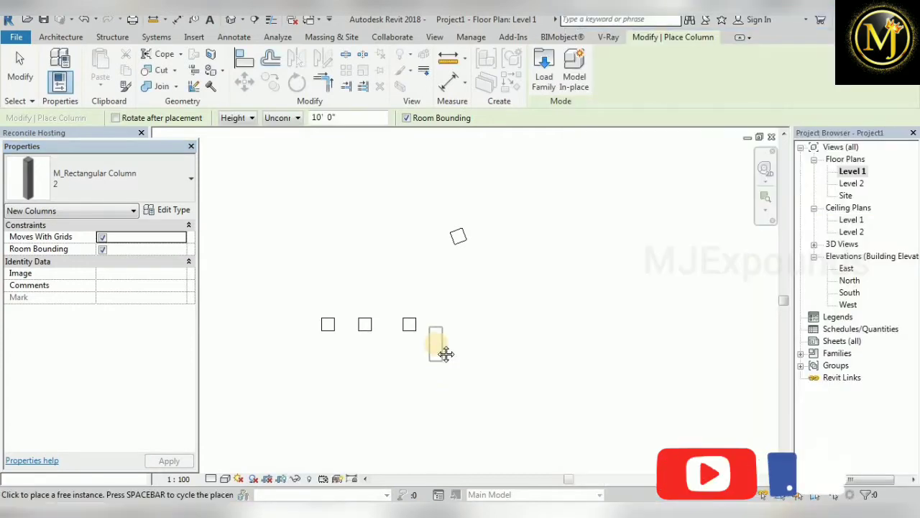
Step: Place a column of type 2 at the right end of the row of square columns and end placement
scroll(436, 335, up, 3)
click(468, 330)
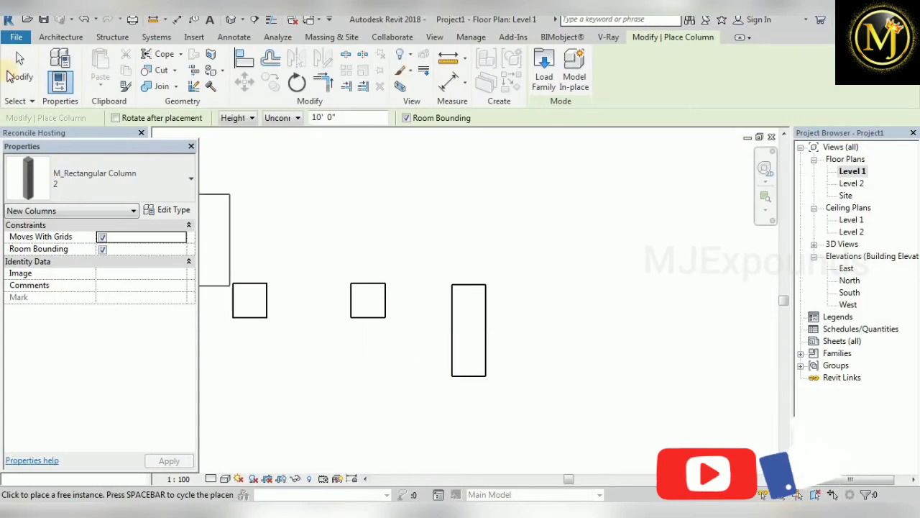
key(Escape)
key(Escape)
Step: Compare the properties of a square column and the elongated column, and examine the dimensions of type 2
click(369, 316)
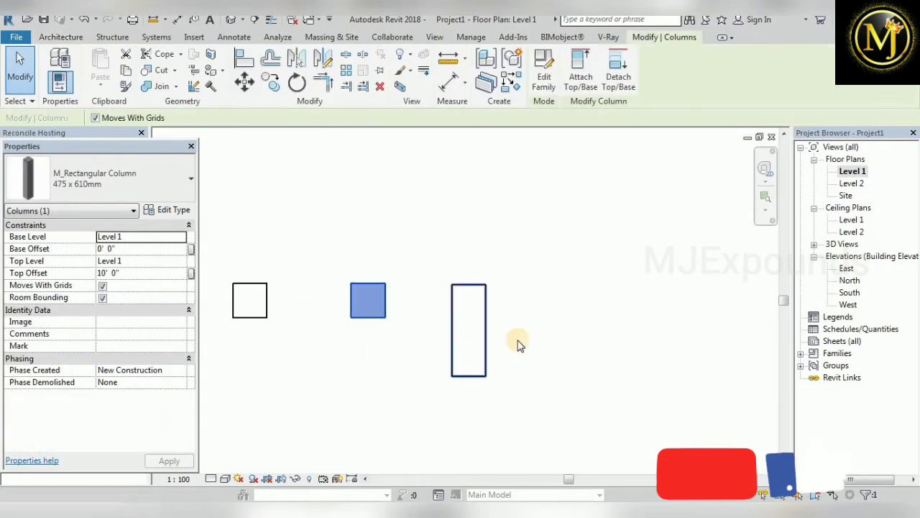
click(481, 343)
scroll(481, 343, down, 2)
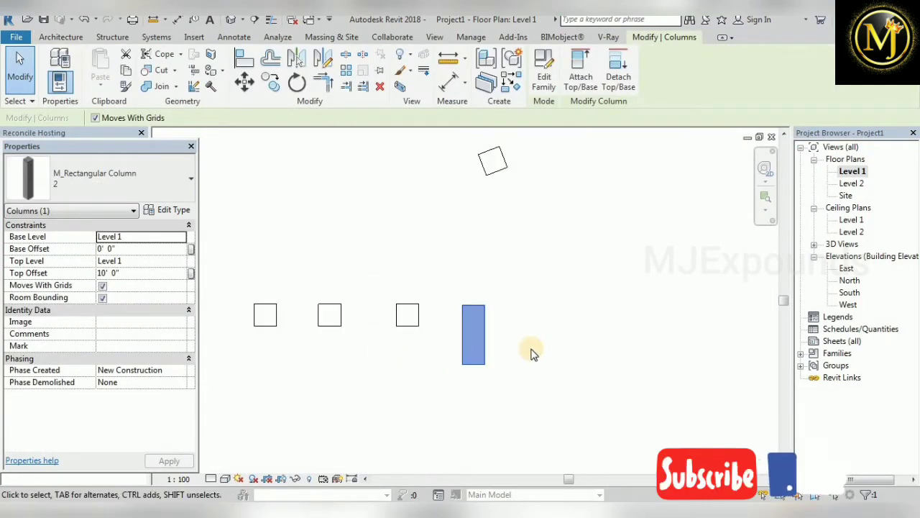
scroll(532, 351, down, 2)
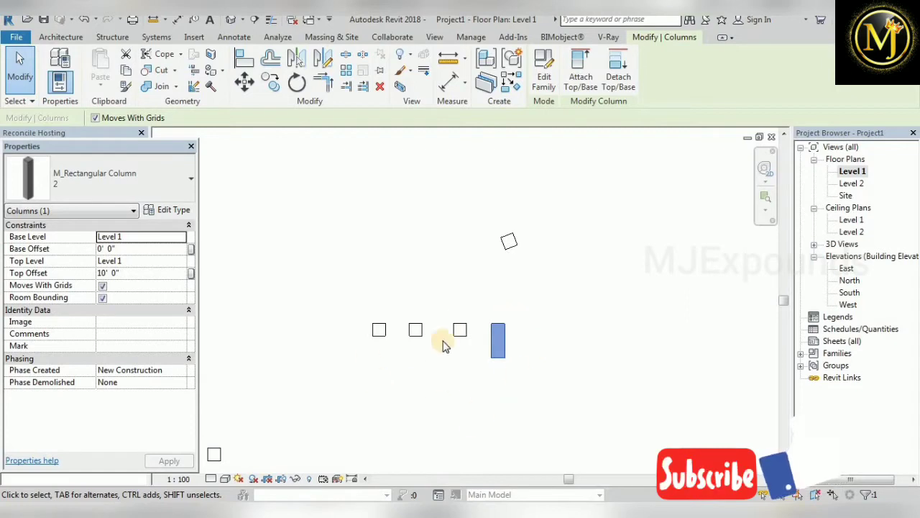
click(170, 213)
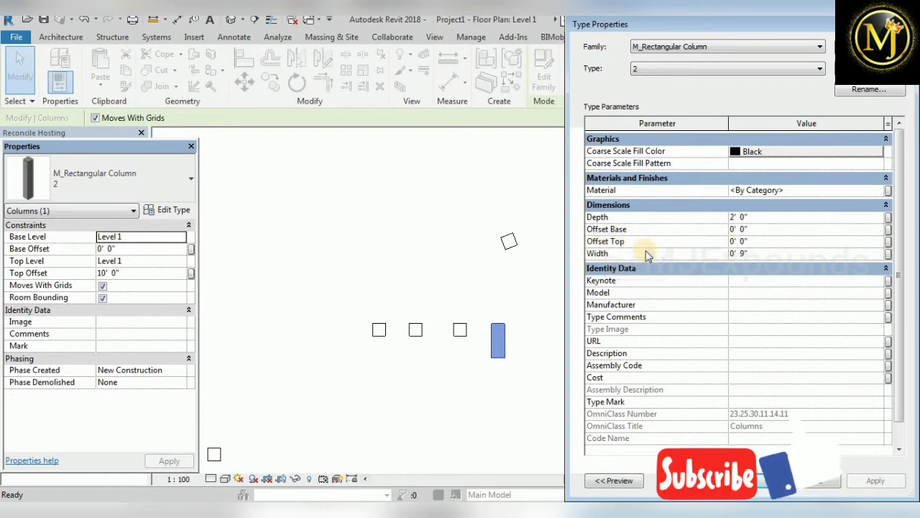
click(762, 487)
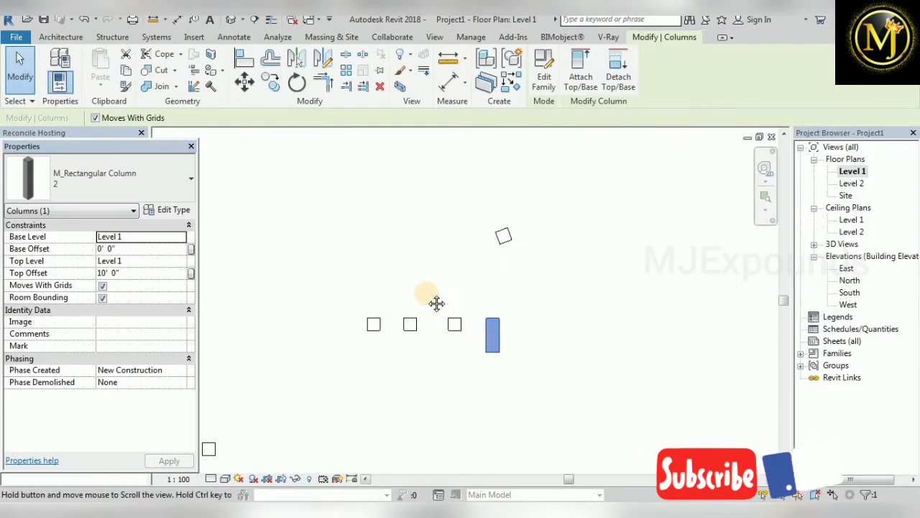
scroll(436, 302, up, 2)
click(462, 344)
Step: Set new architectural columns to use Height up to Level 2 instead of Unconnected, and end column placement
click(210, 85)
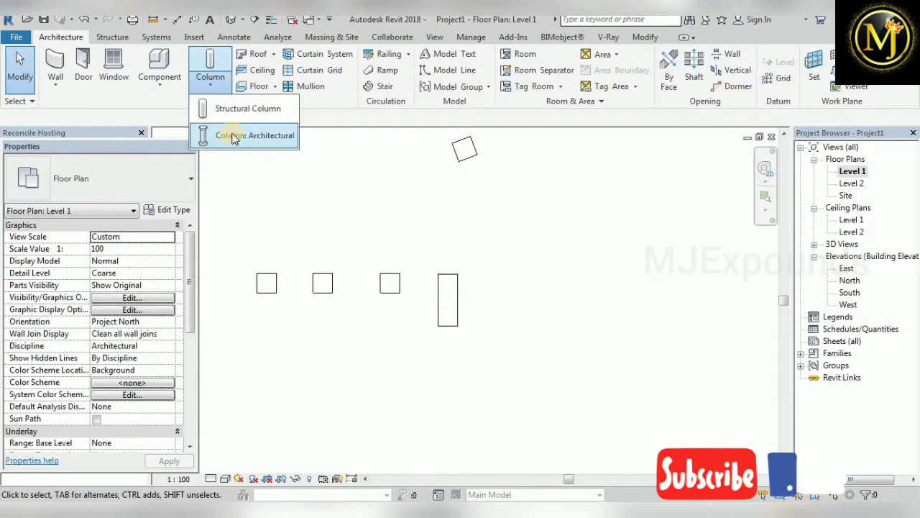
click(231, 134)
click(284, 124)
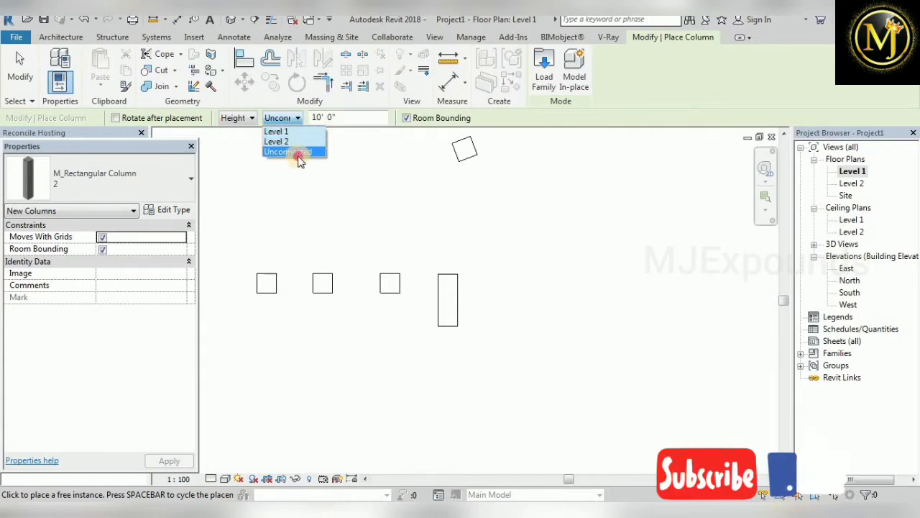
click(291, 151)
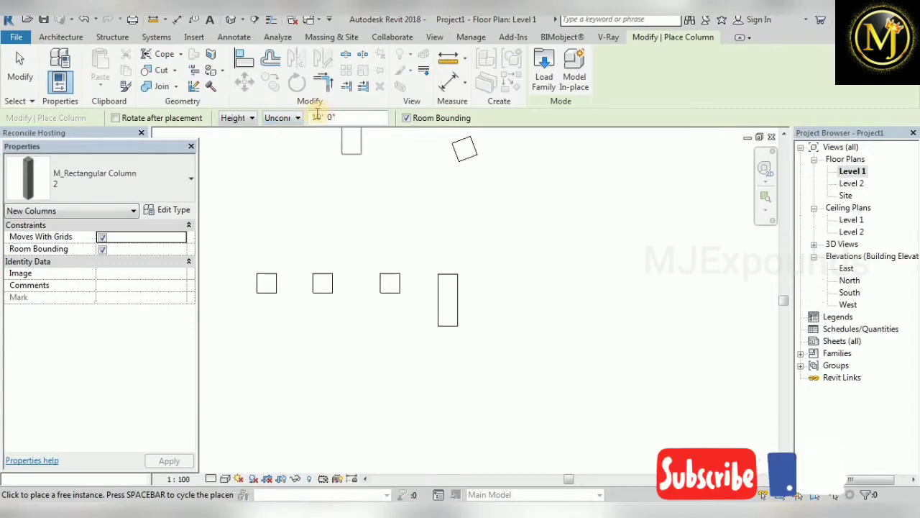
click(281, 121)
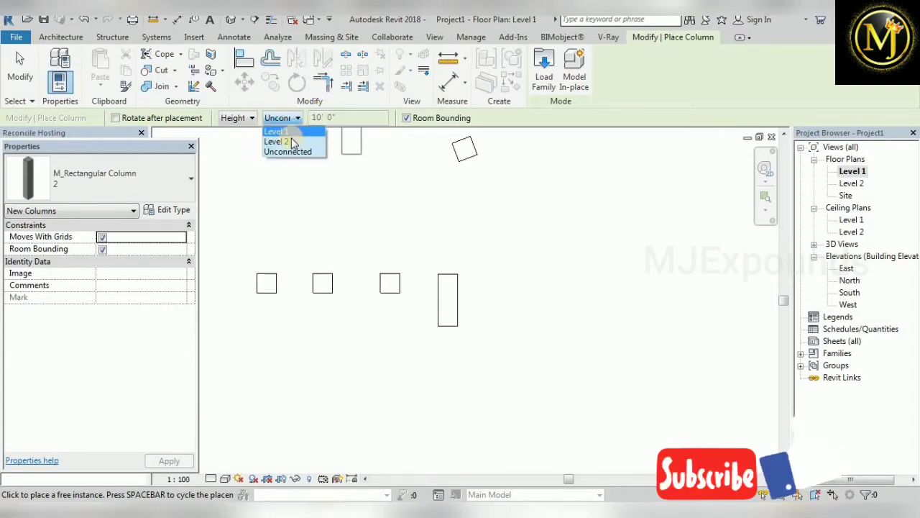
click(289, 141)
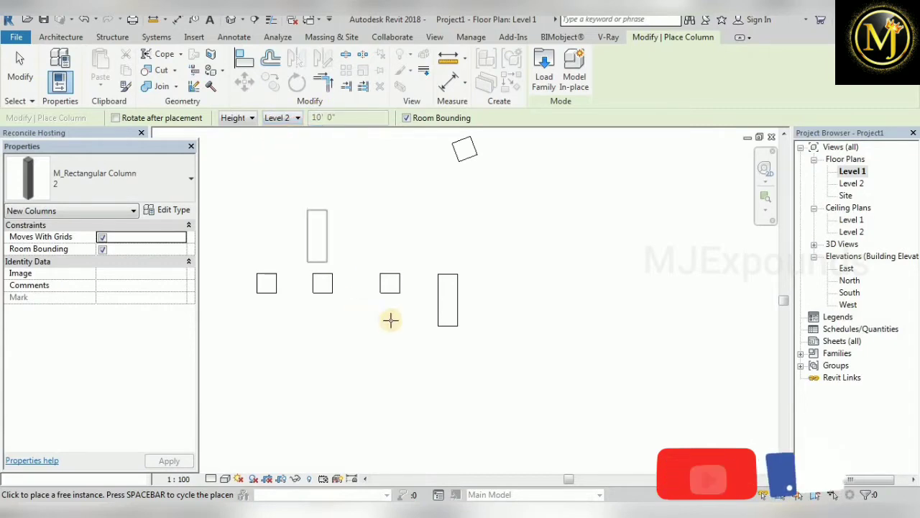
scroll(453, 288, down, 3)
scroll(478, 304, up, 2)
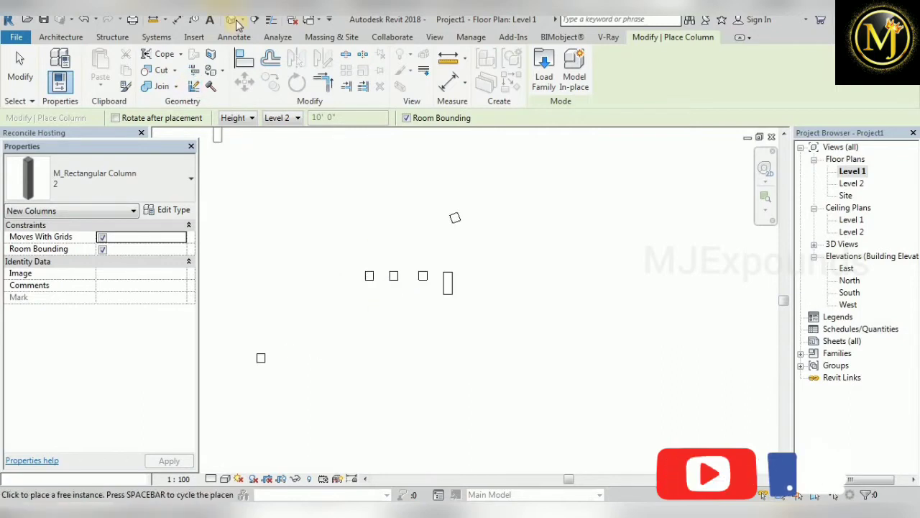
click(20, 72)
Step: Orbit the 3D view to an elevated angle and show the placed columns with shaded surfaces
scroll(567, 251, down, 1)
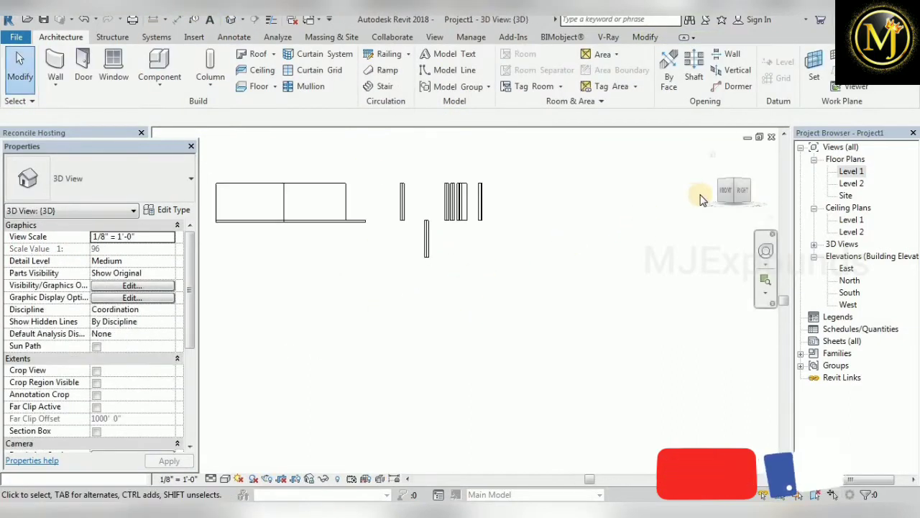
drag(741, 204, 732, 229)
scroll(643, 257, up, 2)
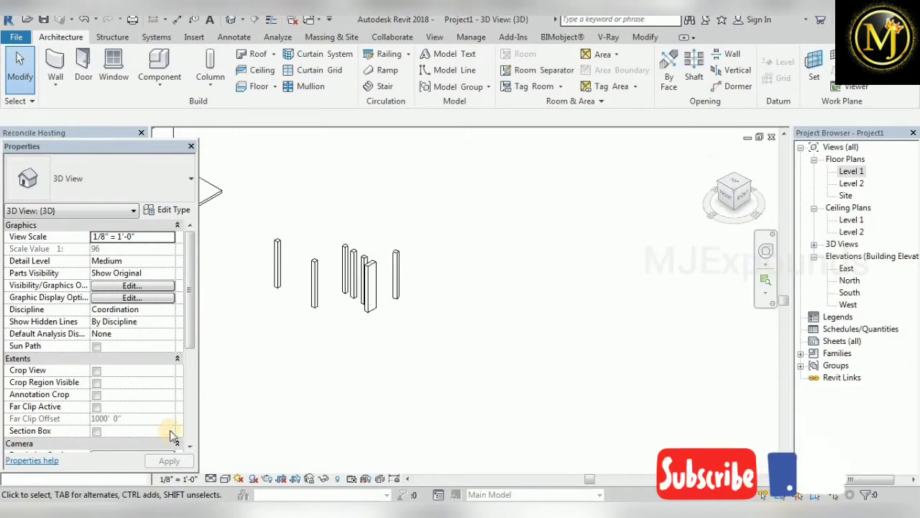
click(227, 476)
click(287, 449)
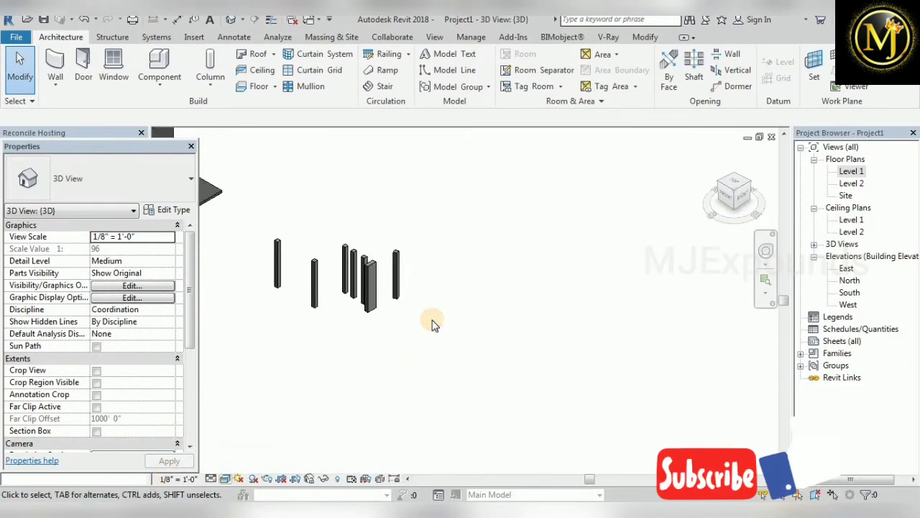
middle_drag(463, 320, 543, 301)
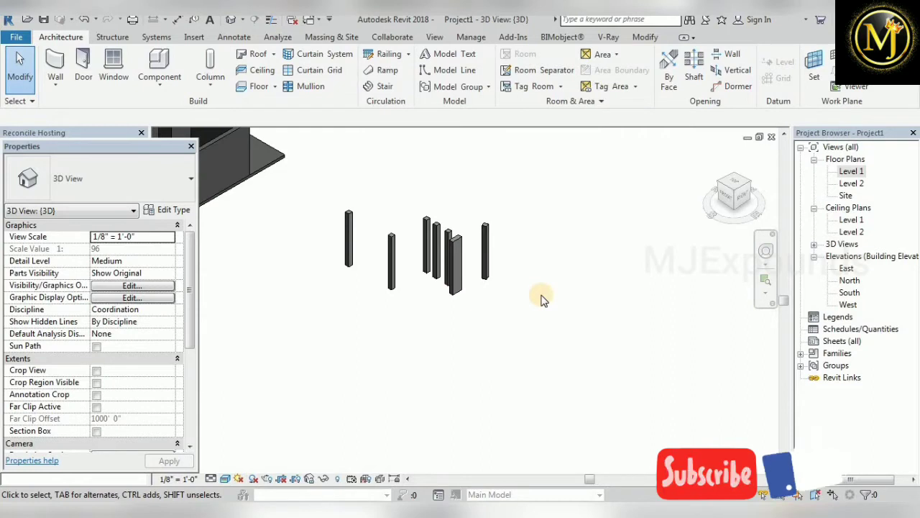
Step: Start placing an architectural column and browse to the Columns folder of the US Imperial library to load a family
click(210, 81)
click(237, 135)
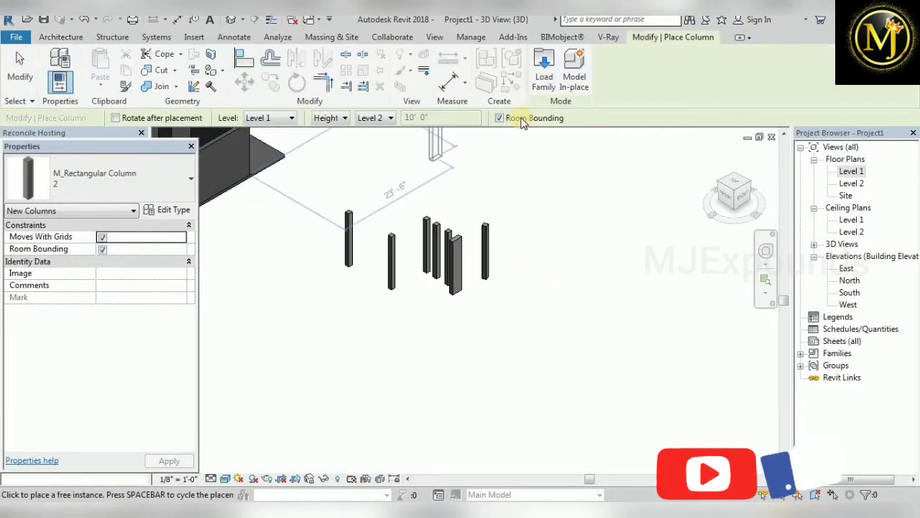
click(545, 75)
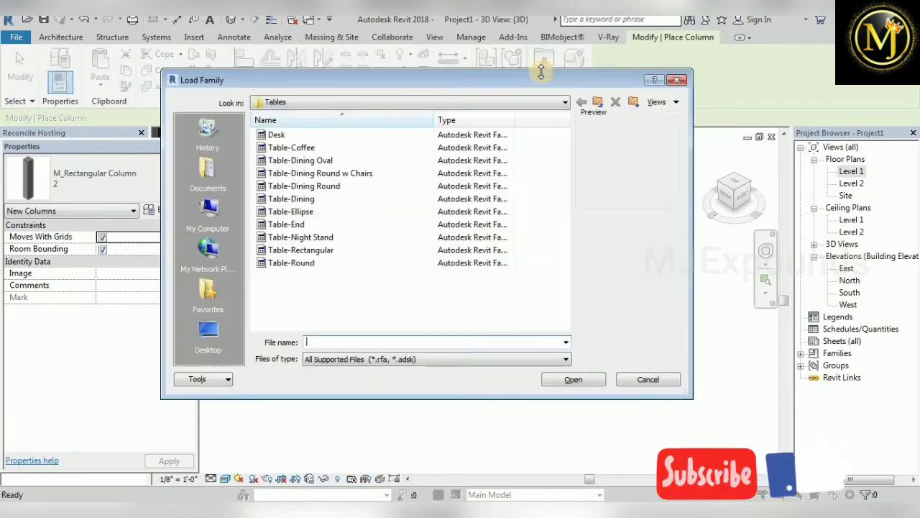
click(599, 105)
click(599, 105)
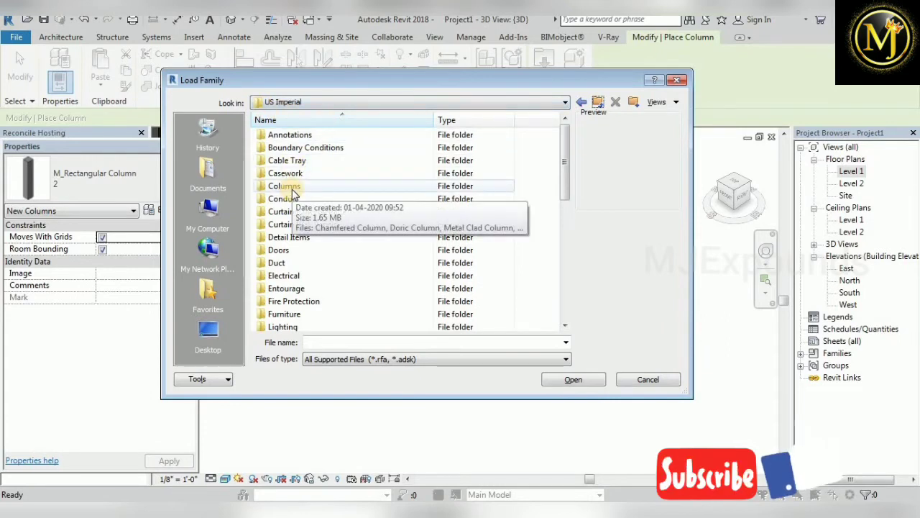
double_click(291, 187)
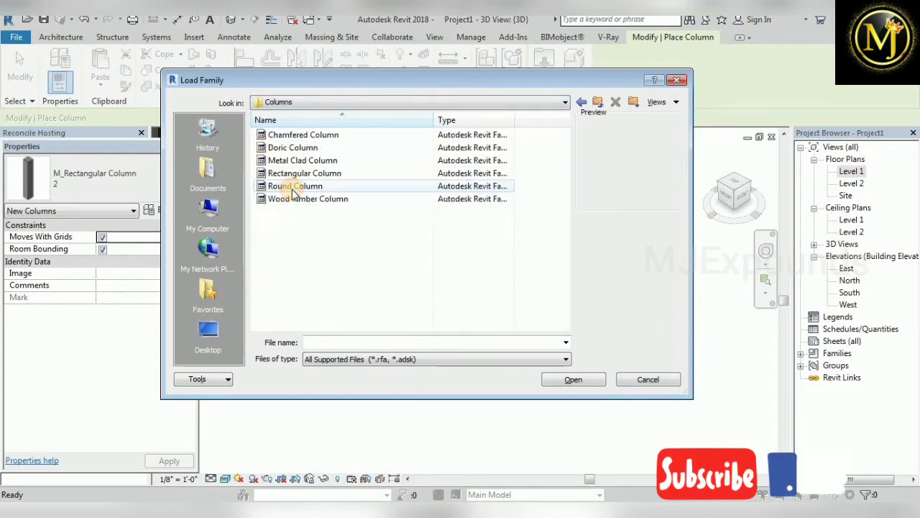
Step: Preview the available column families and load the Chamfered Column family
click(304, 134)
click(304, 146)
click(311, 161)
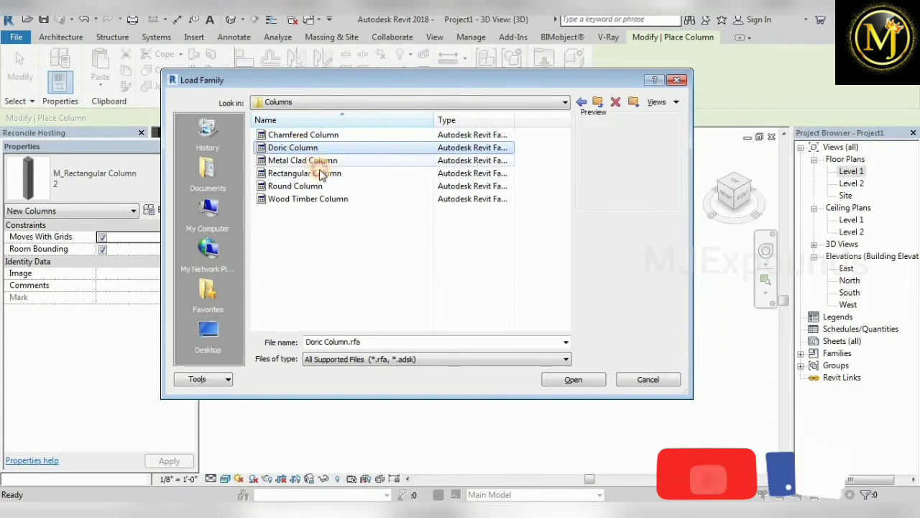
click(316, 174)
click(320, 186)
click(328, 205)
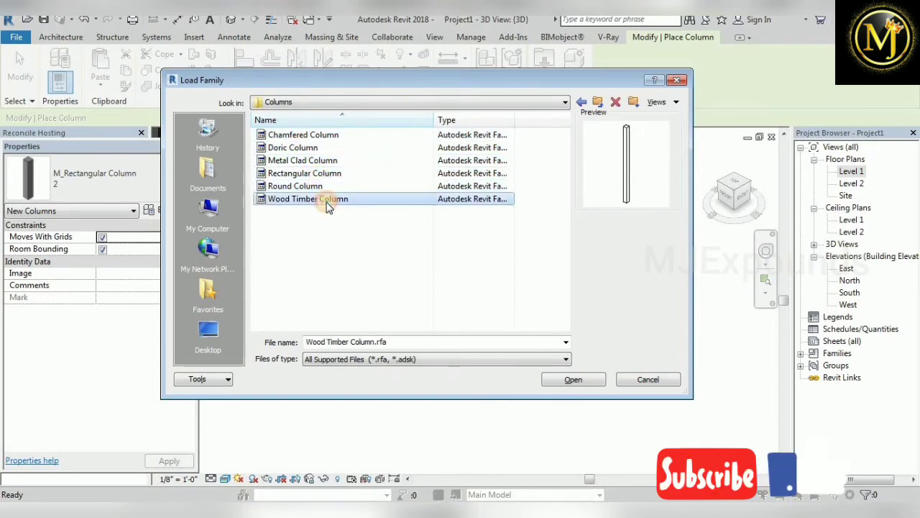
click(352, 139)
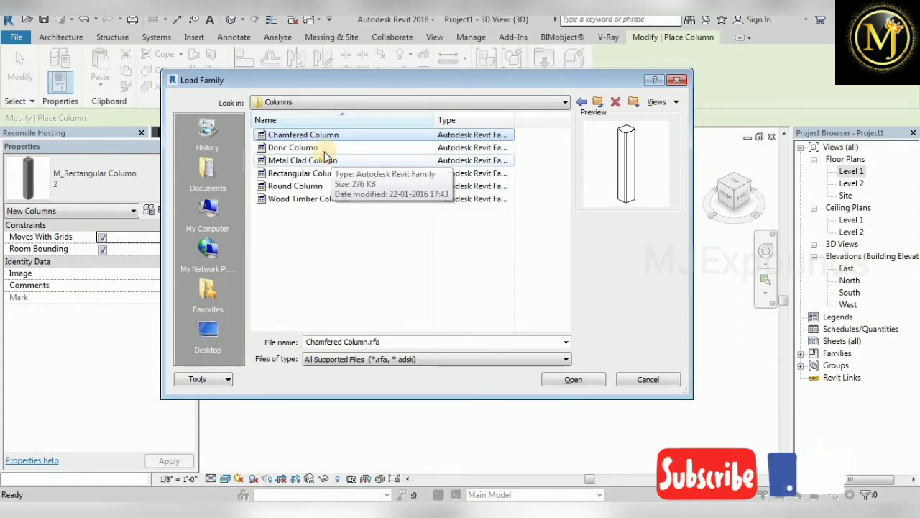
click(588, 381)
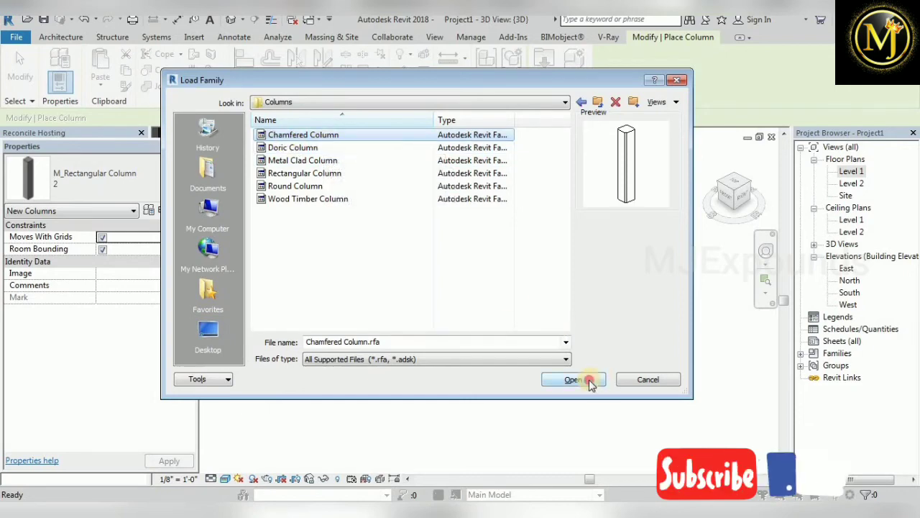
Step: Place a 24" x 24" Chamfered Column from Level 1 up to Level 2 in front of the existing columns and inspect its shape
click(313, 374)
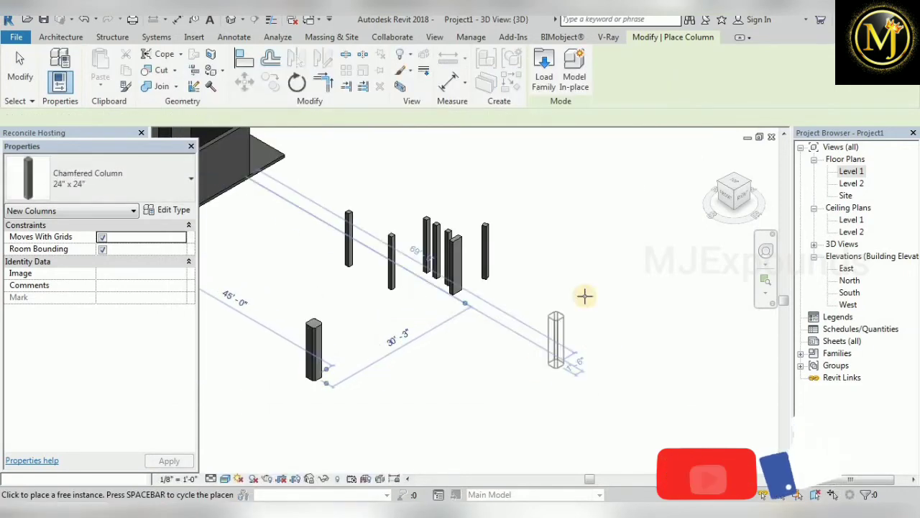
scroll(335, 294, up, 5)
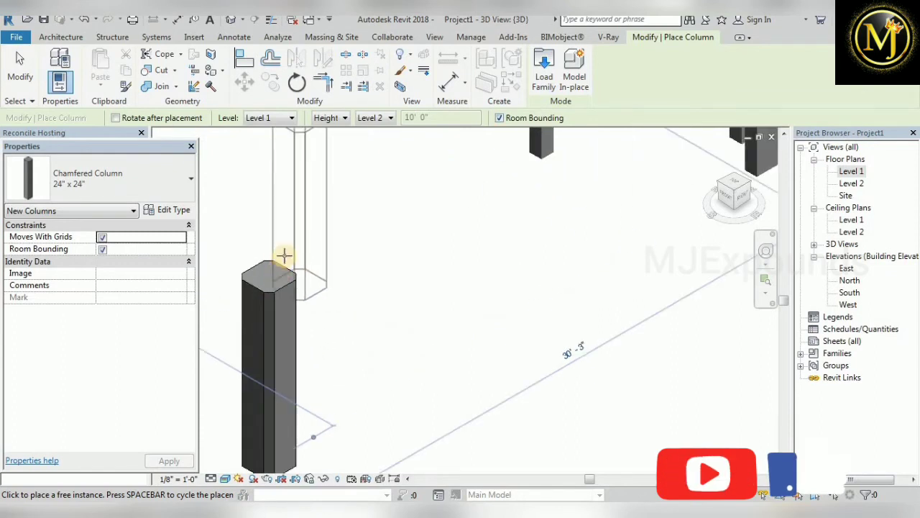
scroll(281, 292, up, 3)
scroll(520, 298, down, 5)
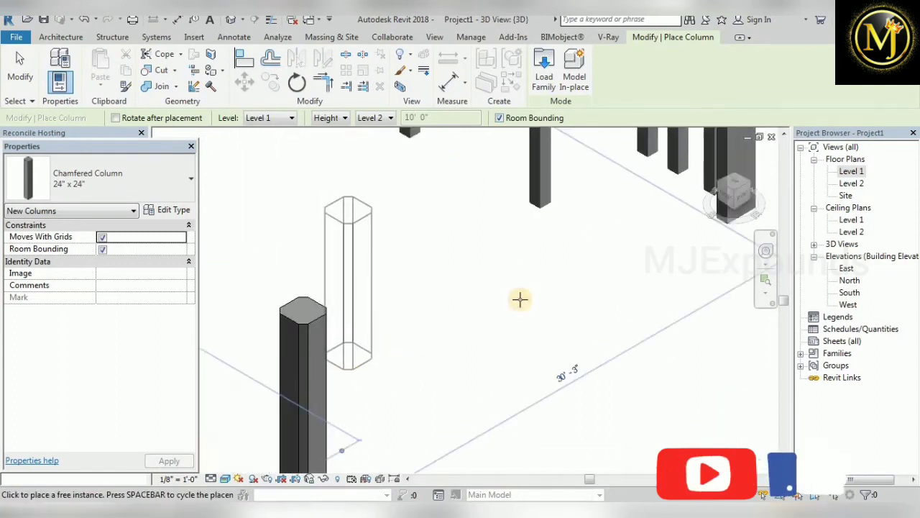
Step: Load the Doric Column family and place a 16' Height (10 2/3 x Dia.) column up to Level 2 beside the chamfered column
scroll(302, 298, up, 4)
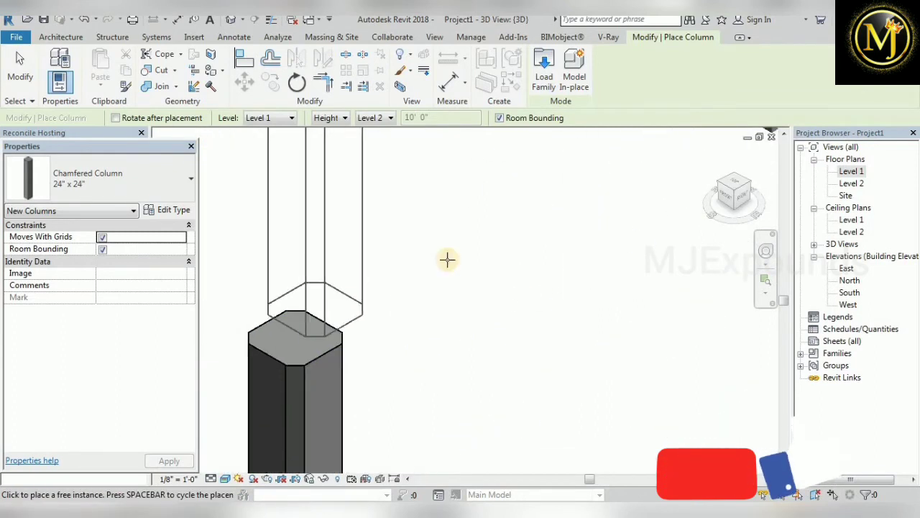
click(544, 68)
click(432, 147)
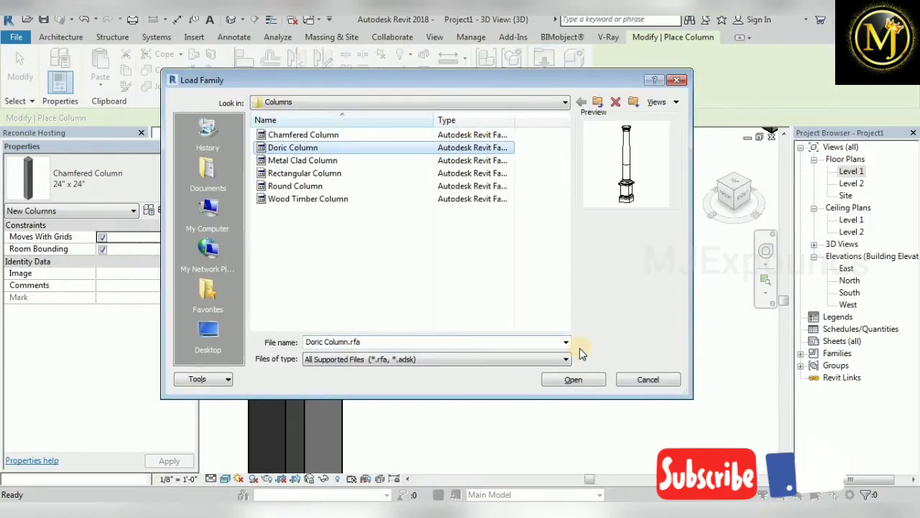
click(576, 379)
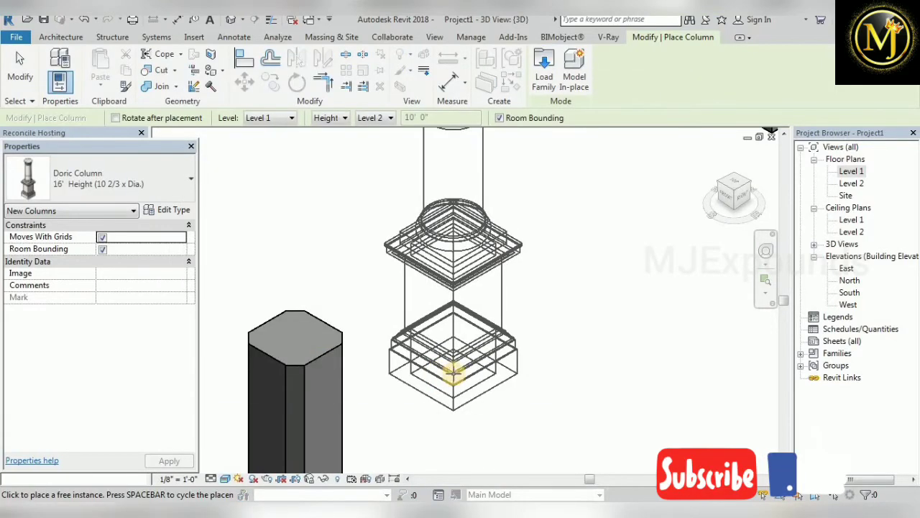
click(358, 395)
scroll(358, 395, down, 4)
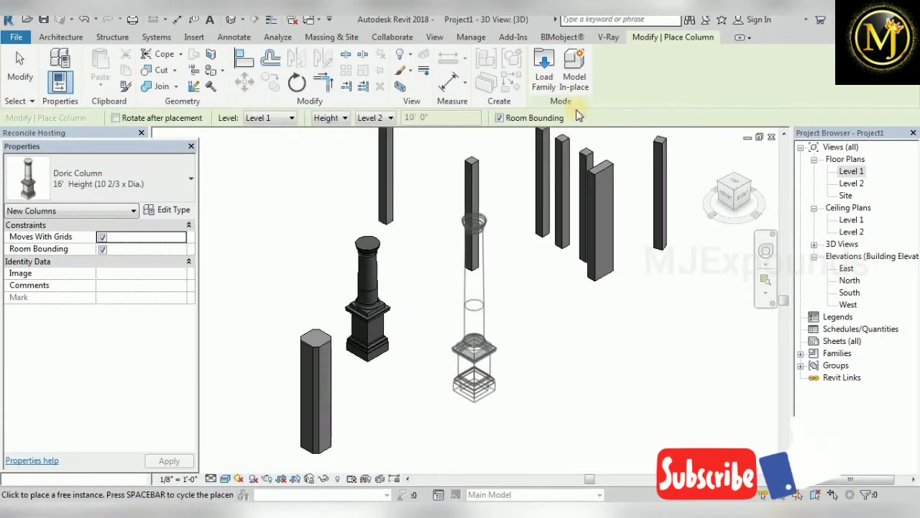
Step: Load the Metal Clad Column family and place a 24" column up to Level 2 to the right of the Doric column
click(545, 72)
click(435, 160)
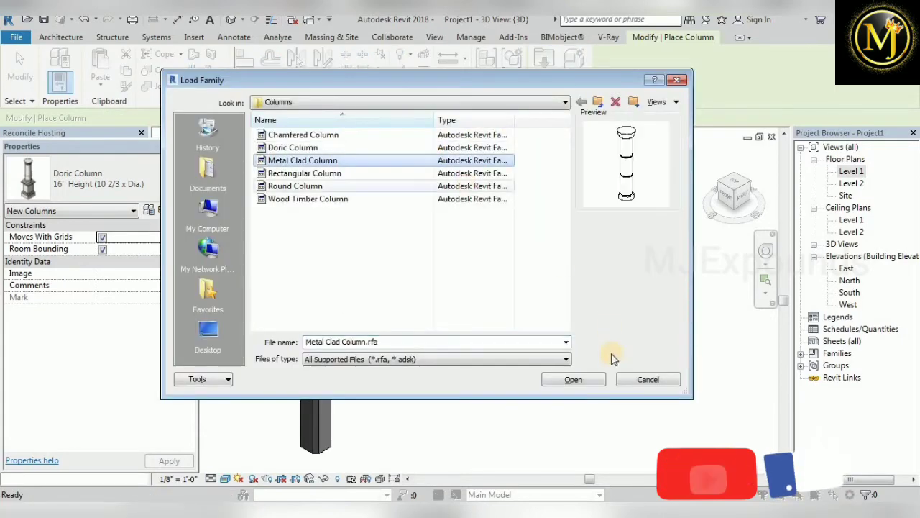
click(597, 381)
click(498, 378)
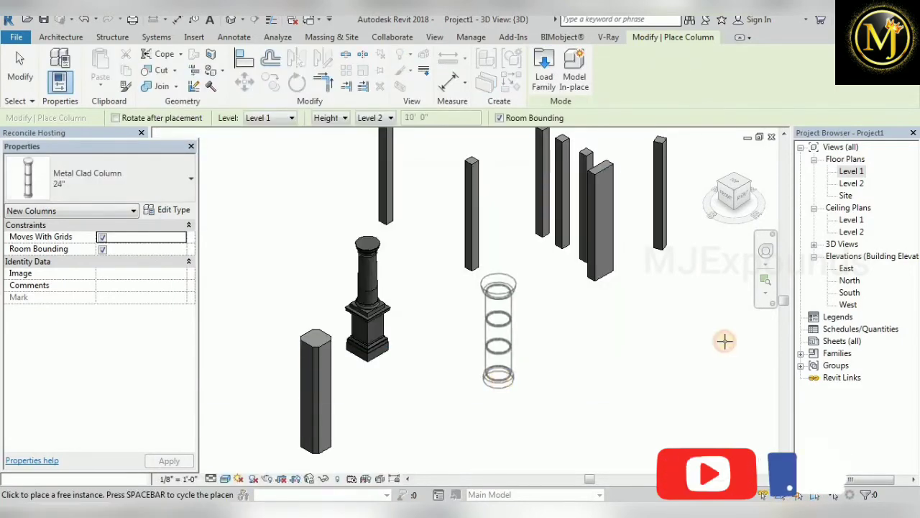
Step: Load the Round Column family and place a 06" Diameter column to the right of the metal clad column
click(544, 76)
click(353, 185)
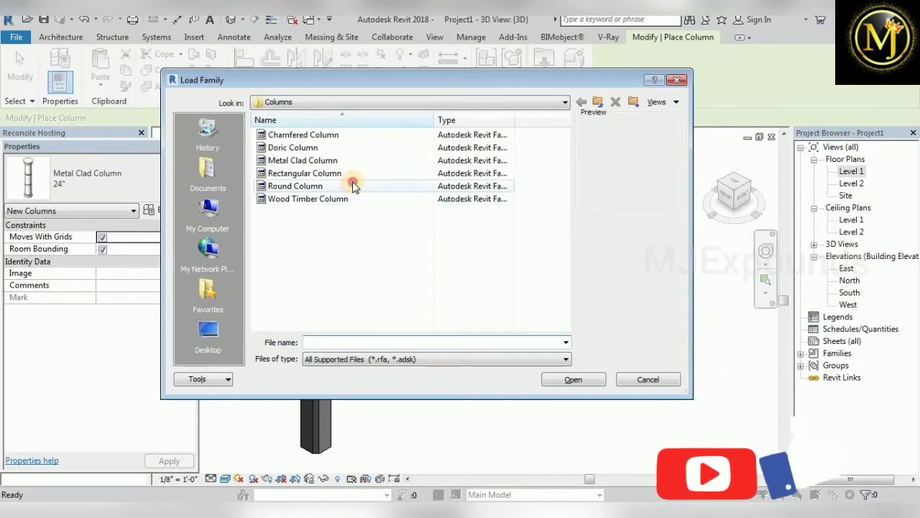
click(588, 379)
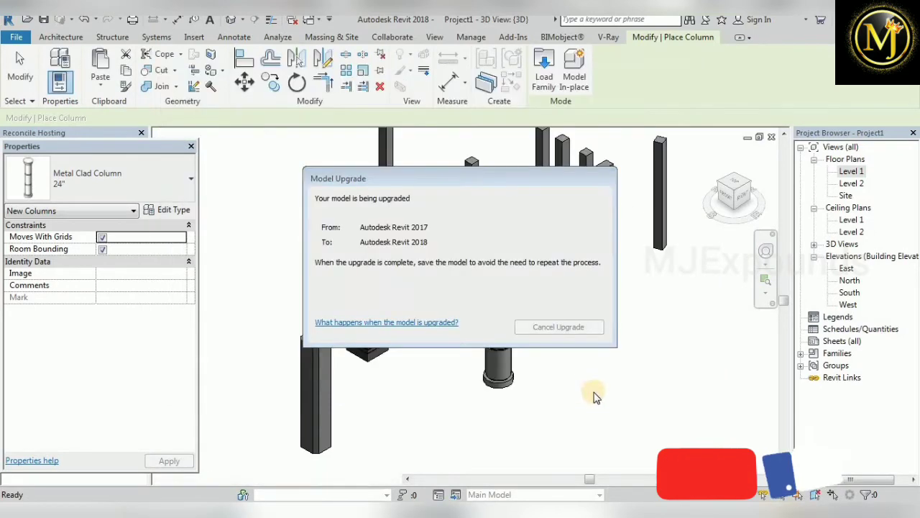
scroll(637, 400, up, 3)
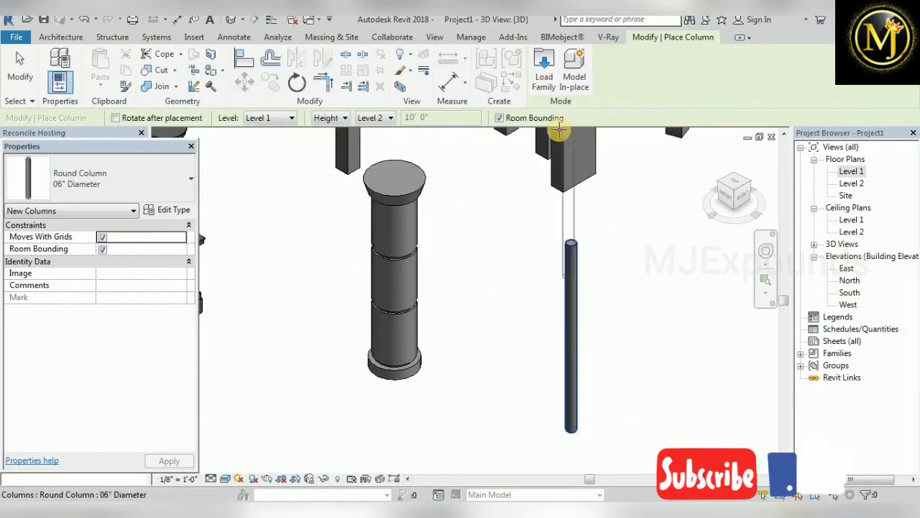
Step: Load the Wood Timber Column family, place a 6 x 8 column between the chamfered and metal clad columns, and end placement
click(544, 75)
click(367, 202)
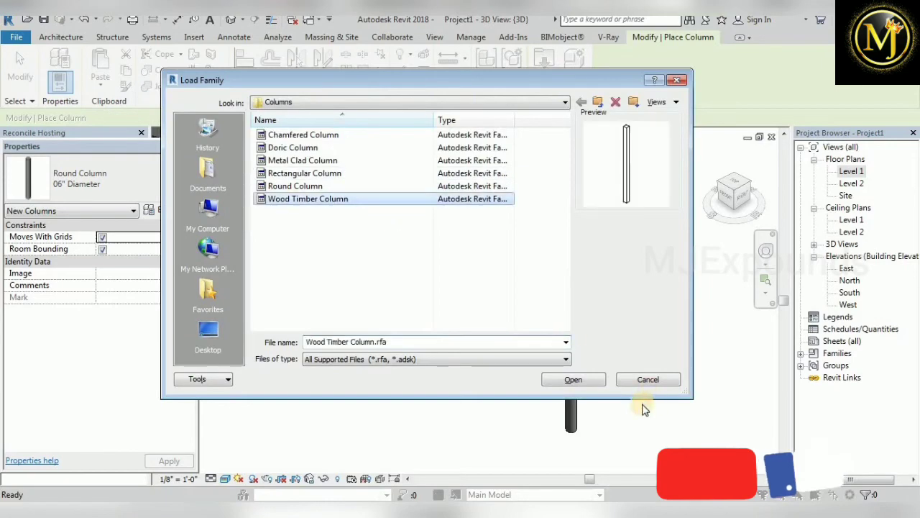
click(590, 381)
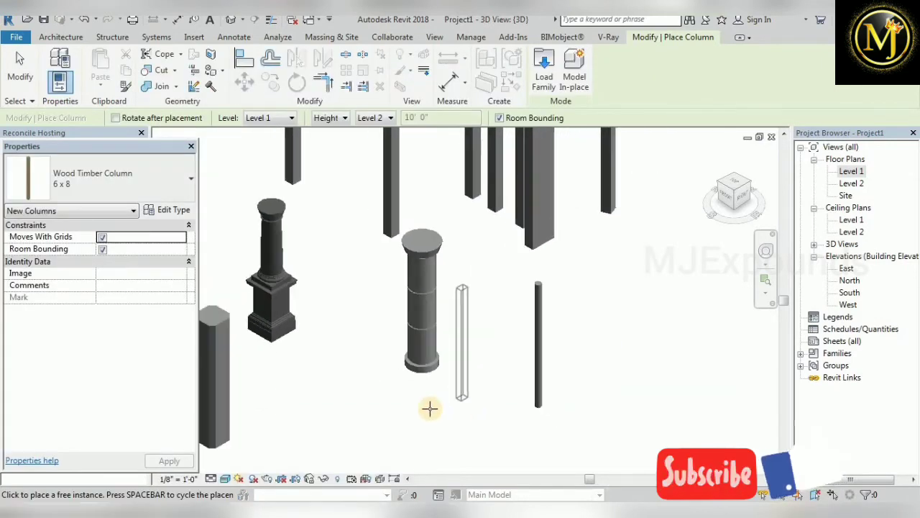
click(392, 434)
click(19, 81)
scroll(553, 389, down, 2)
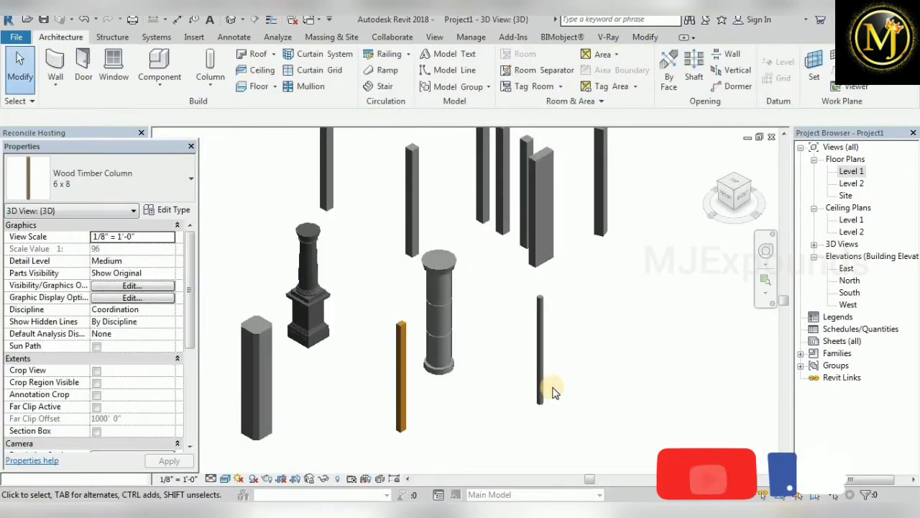
middle_drag(555, 389, 612, 354)
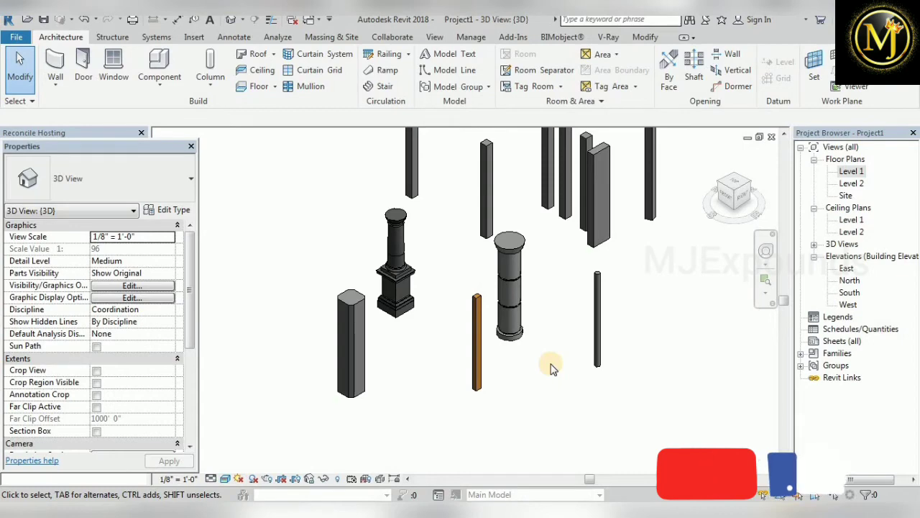
Step: Set the diameter of the placed round column's type to 2' 0"
click(511, 257)
click(602, 323)
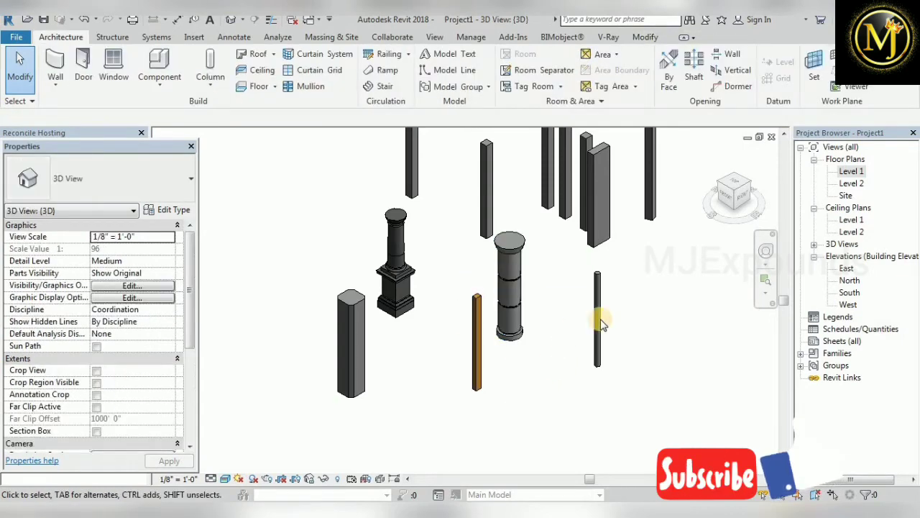
click(598, 320)
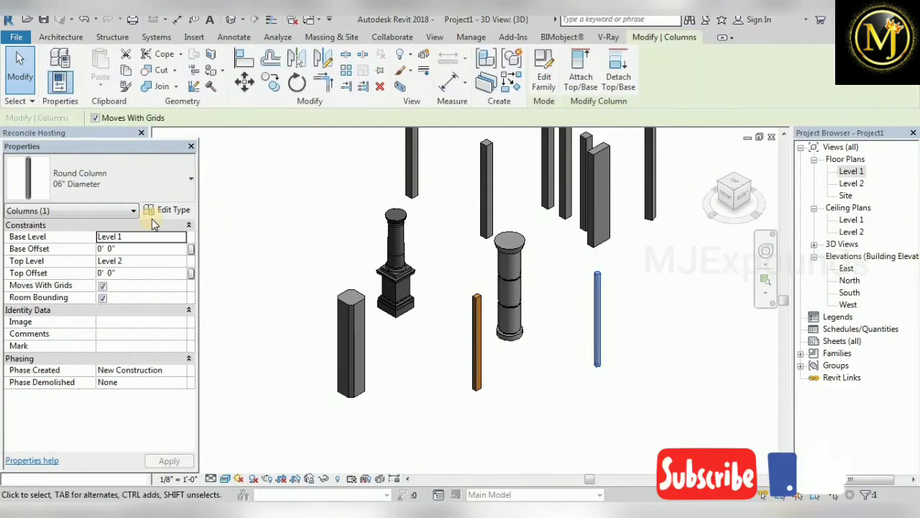
click(173, 210)
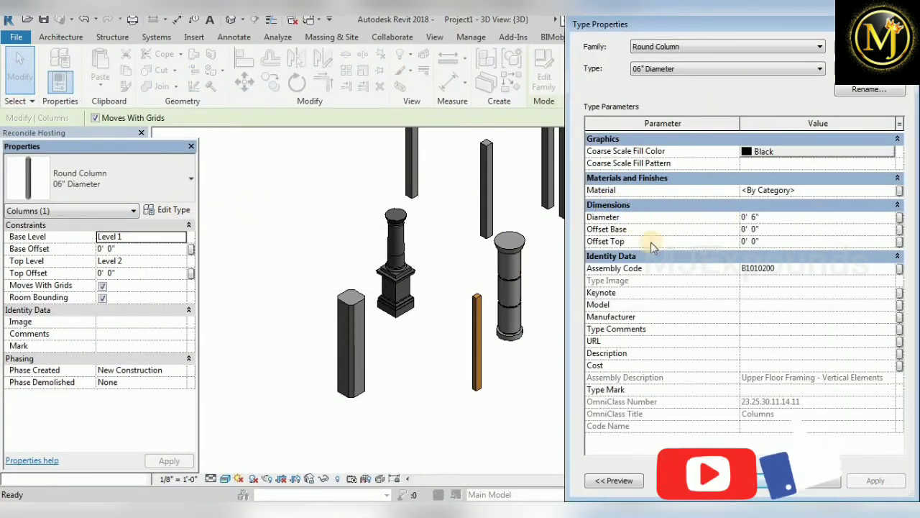
click(805, 216)
text(2' 0")
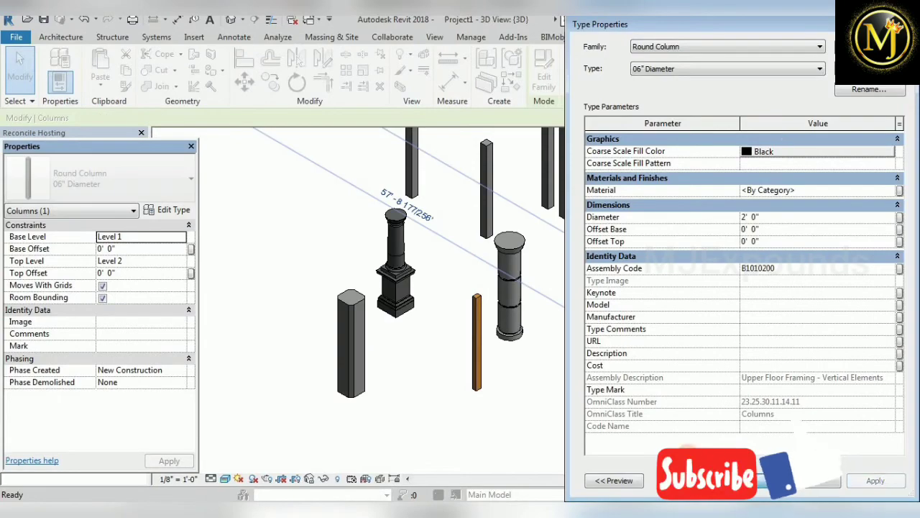
click(742, 480)
click(582, 437)
middle_drag(635, 396, 402, 405)
scroll(361, 391, up, 1)
scroll(361, 395, up, 1)
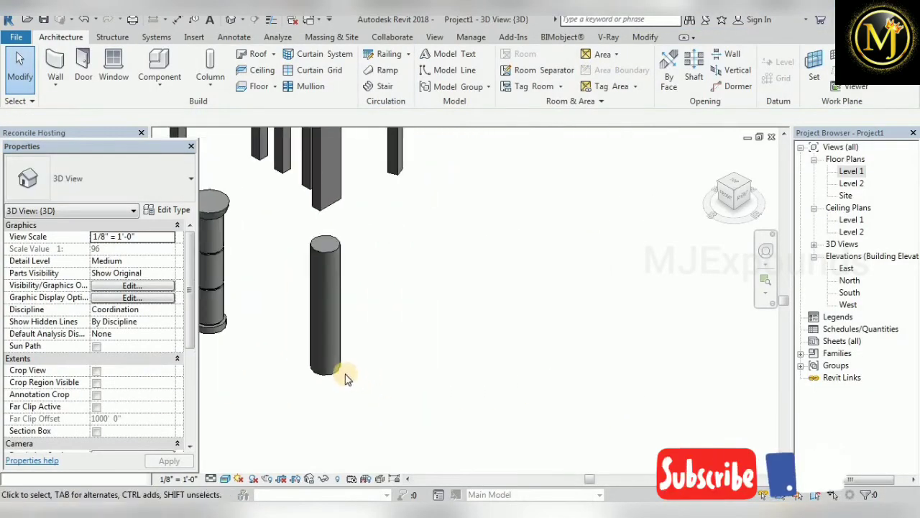
Step: Set the diameter of the round column's type to 1' 0"
click(329, 369)
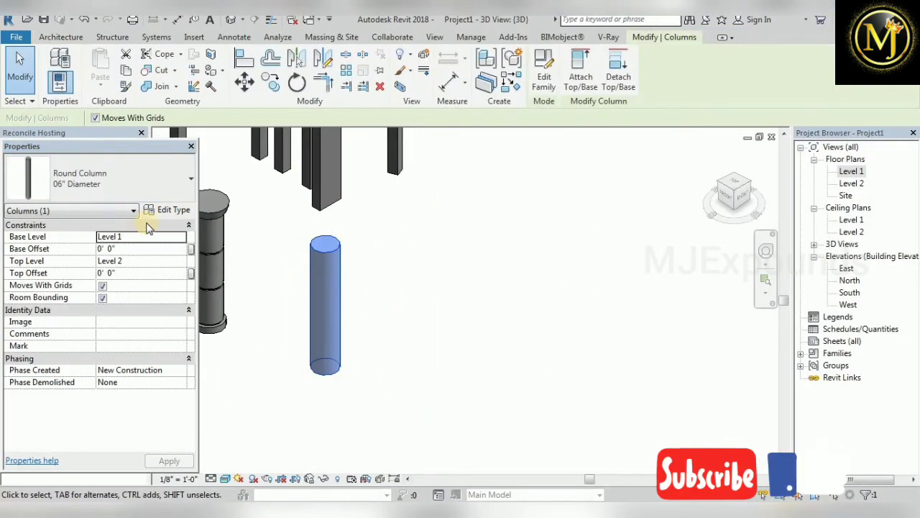
click(167, 209)
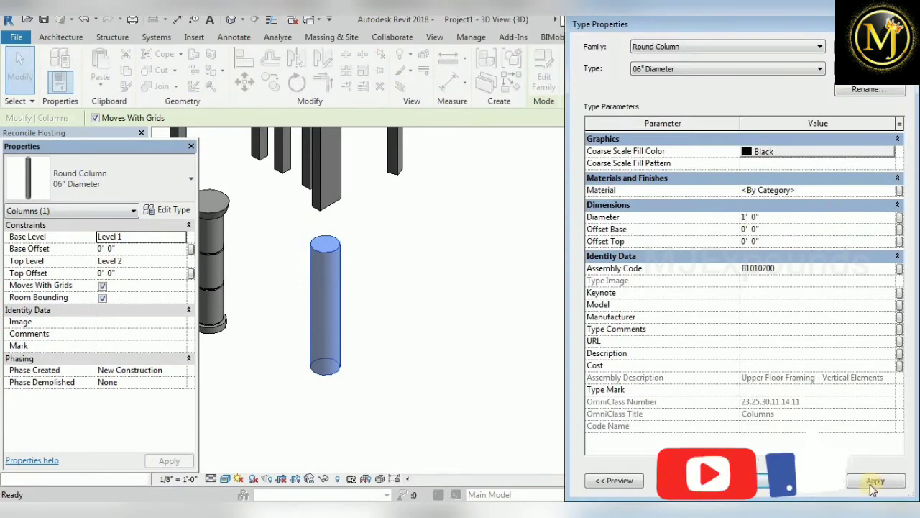
click(747, 482)
click(553, 387)
scroll(543, 385, down, 3)
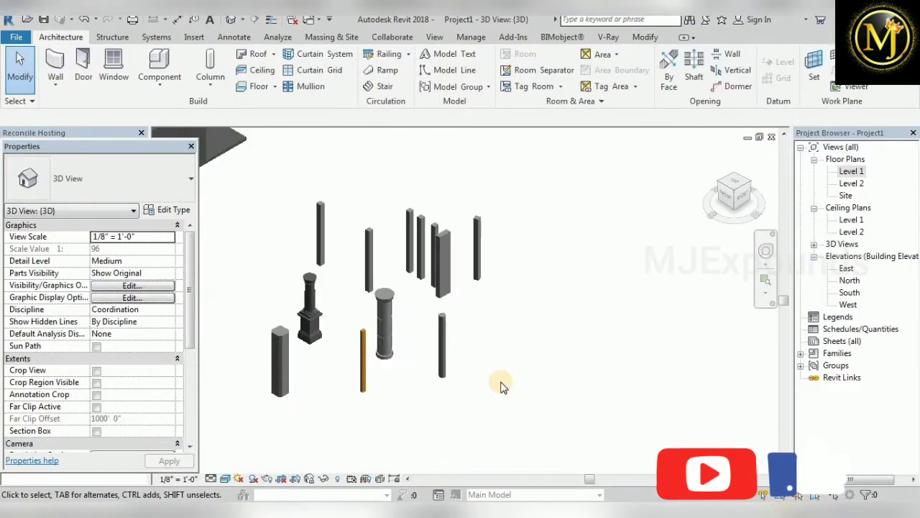
Step: Examine the type properties of the placed wood timber column, including its material, depth and width, without editing them
scroll(471, 354, up, 2)
middle_drag(524, 333, 692, 327)
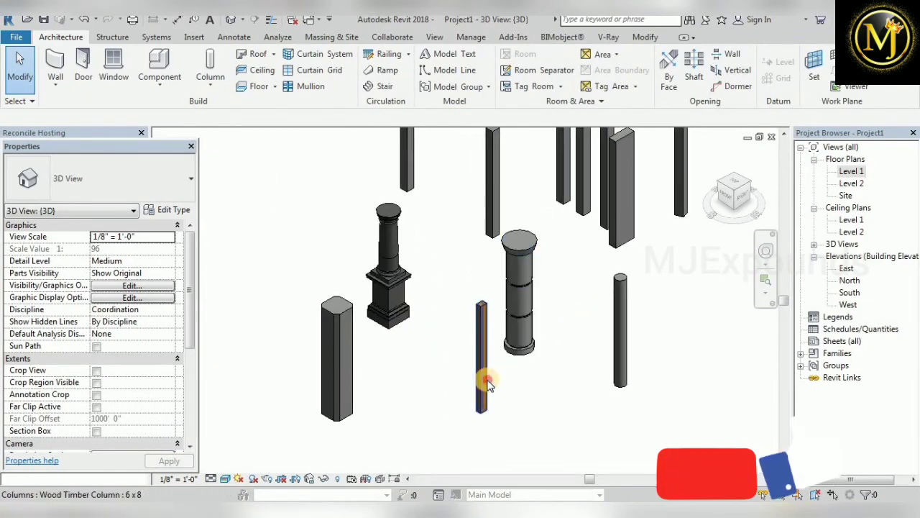
click(484, 379)
click(165, 213)
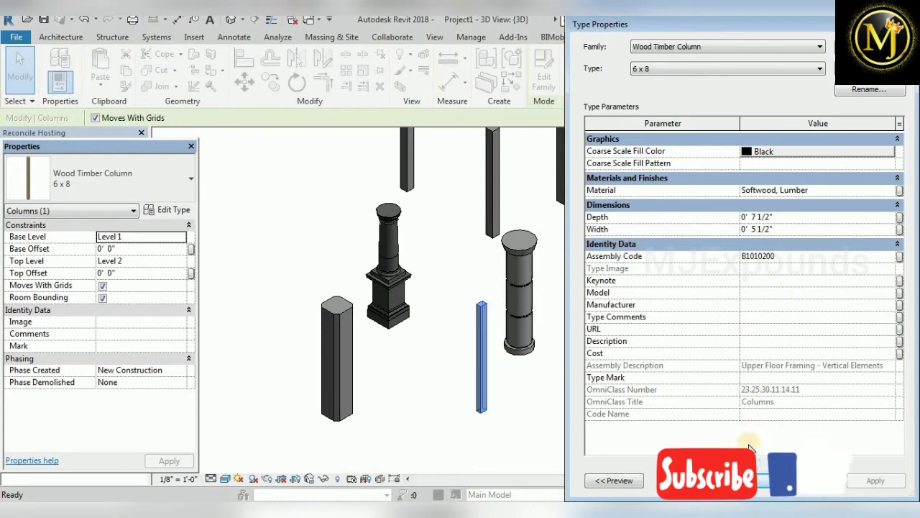
click(759, 484)
click(546, 400)
scroll(519, 407, down, 3)
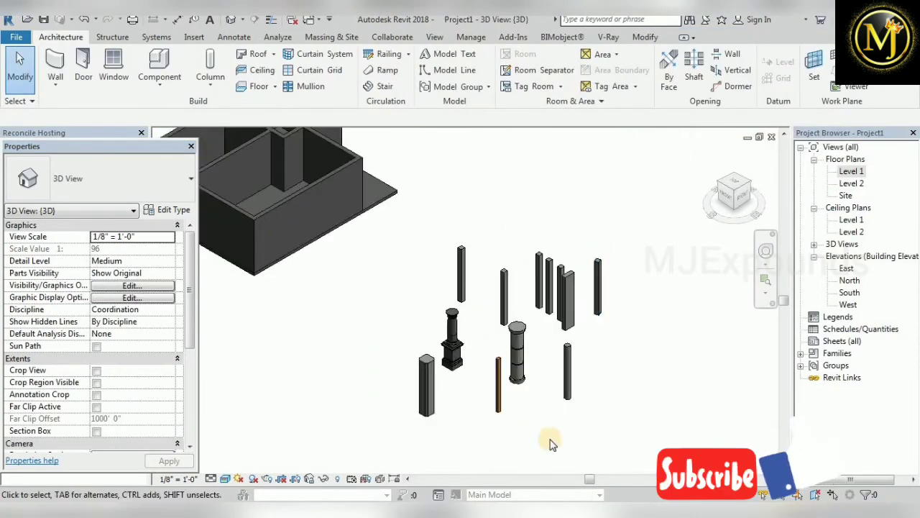
Step: Open the Level 1 floor plan and start placing an architectural column up to Level 2 at the building's top-left wall corner
middle_drag(270, 179, 347, 216)
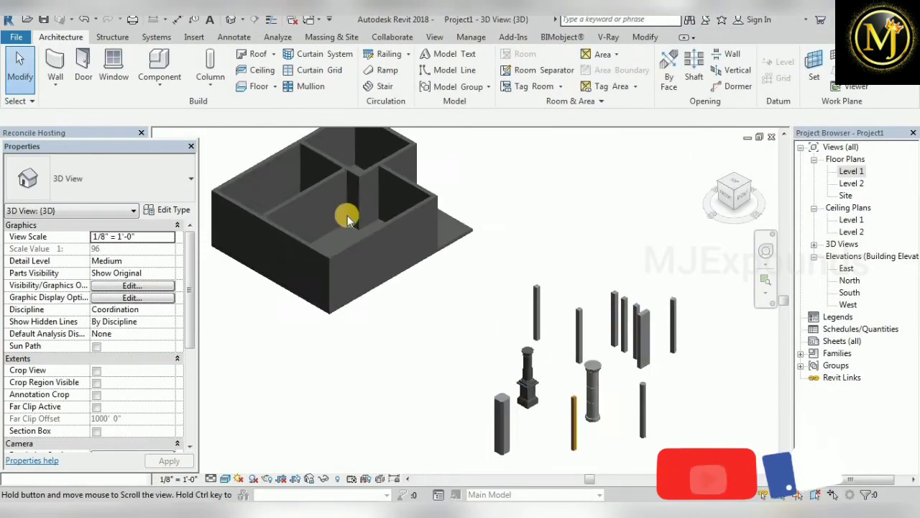
double_click(850, 173)
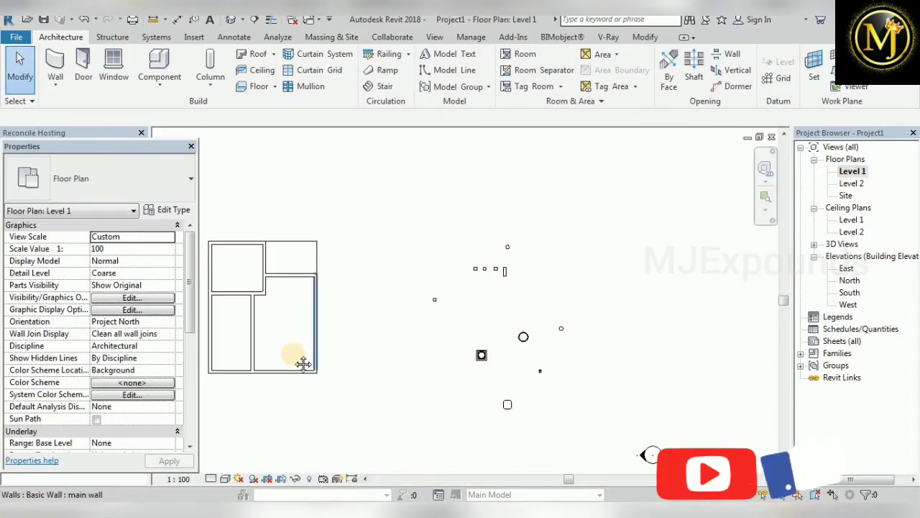
click(201, 89)
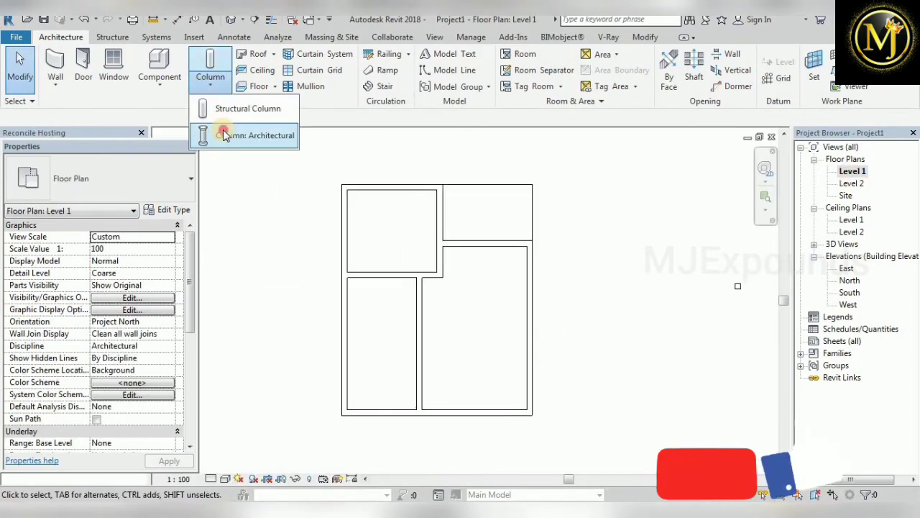
click(216, 131)
scroll(394, 176, up, 3)
scroll(301, 205, up, 2)
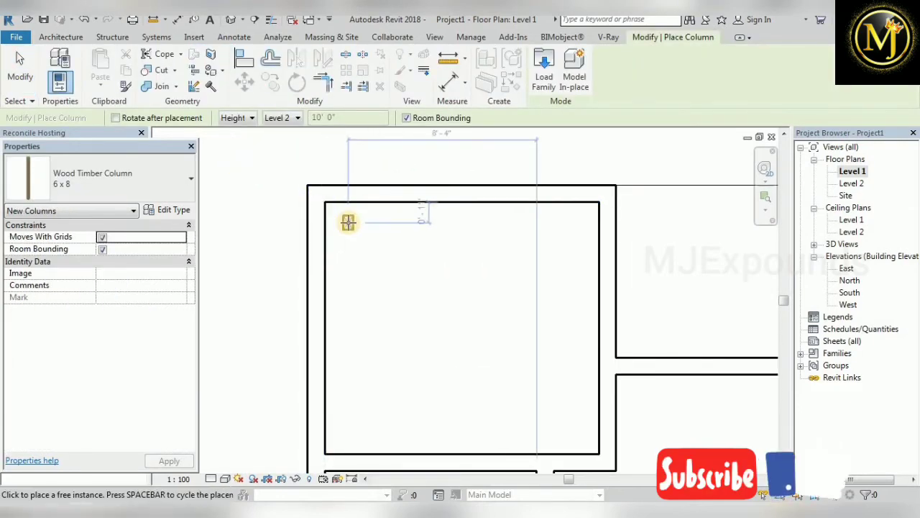
scroll(322, 198, up, 3)
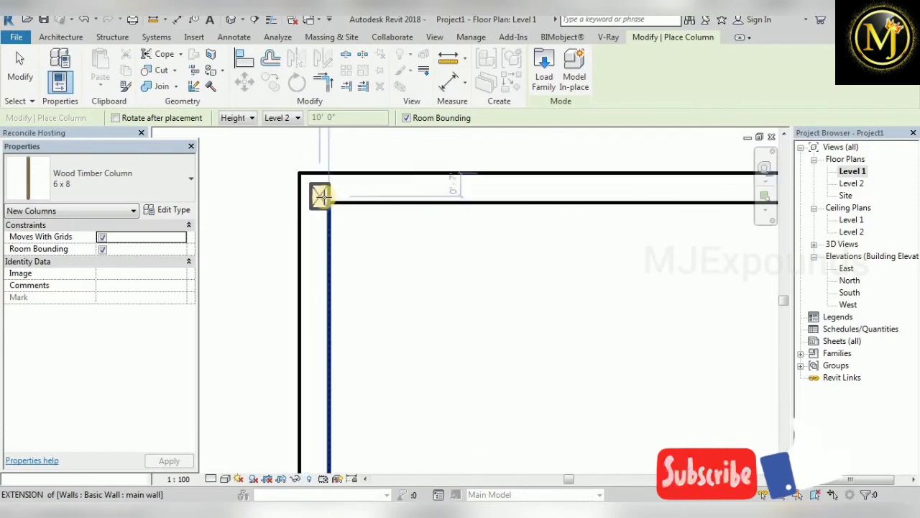
Step: Duplicate the 6 x 8 Wood Timber Column type under the name 6 x 9
click(173, 210)
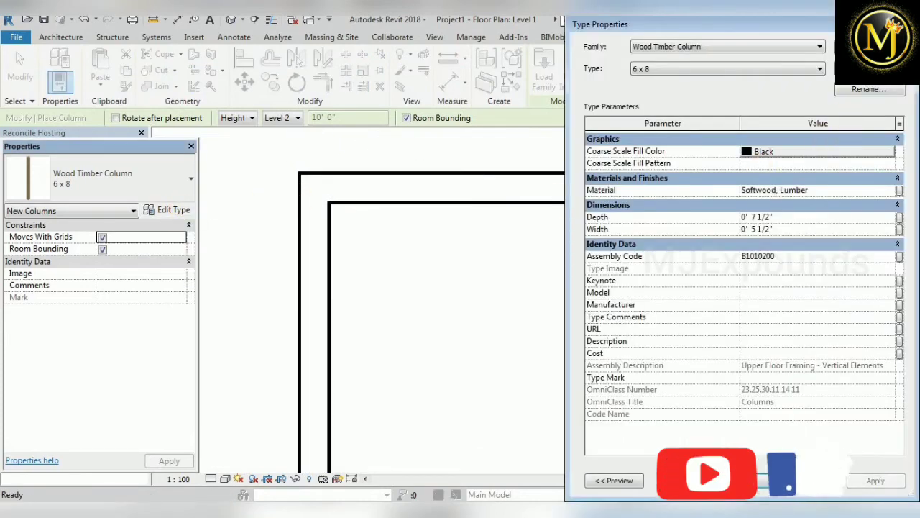
click(863, 88)
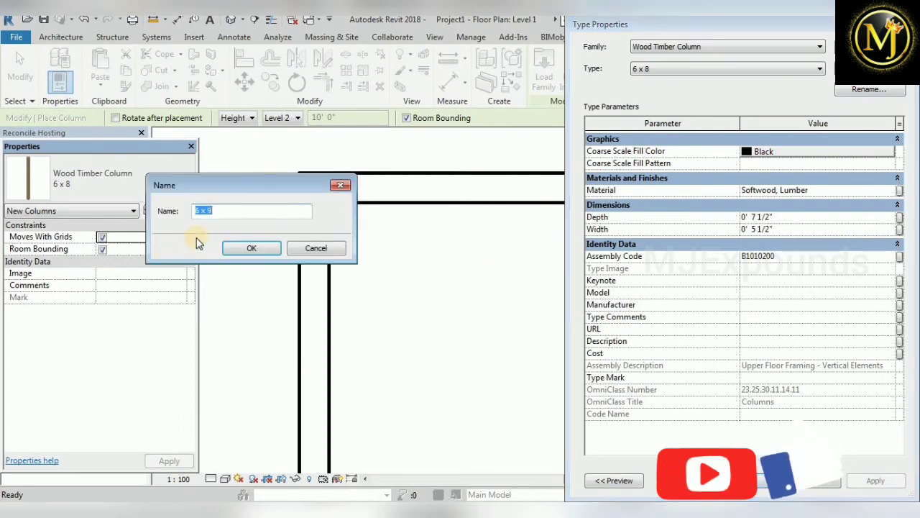
click(253, 248)
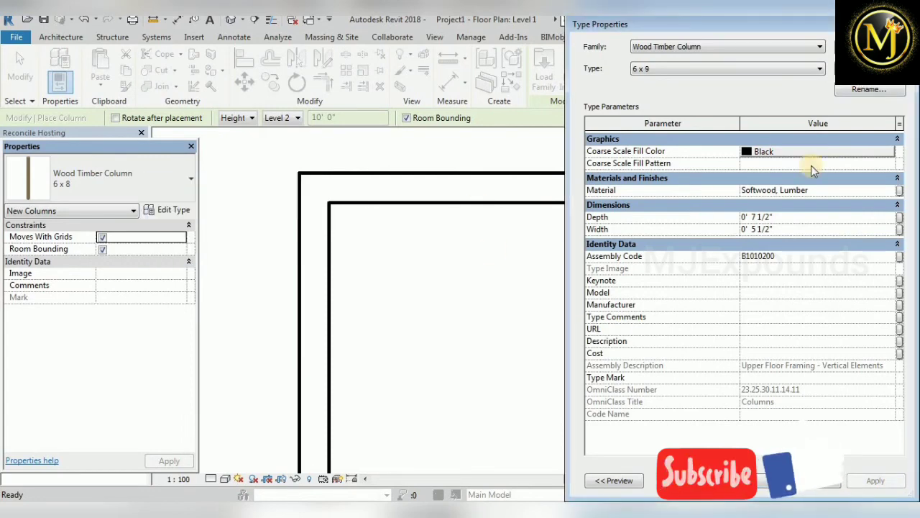
Step: Switch the column being placed to the M_Rectangular Column family, type 2, and set the type's depth to 9"
click(733, 47)
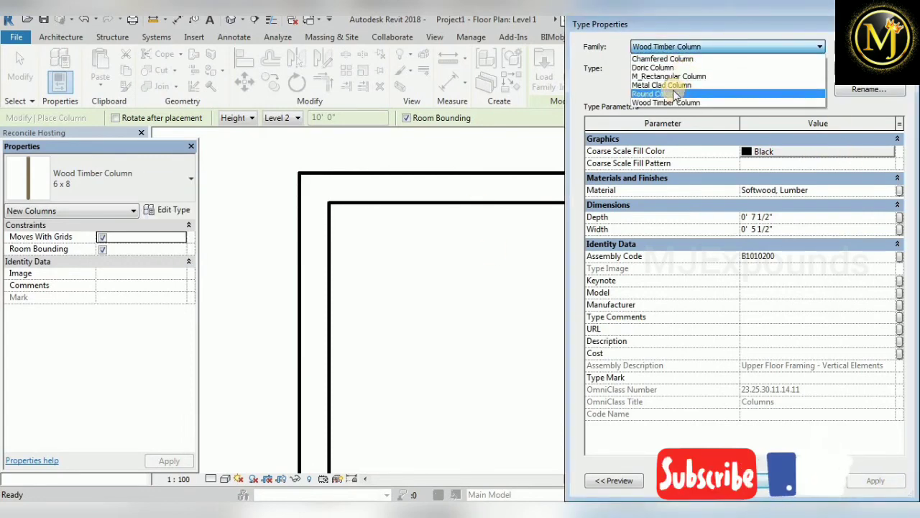
click(668, 76)
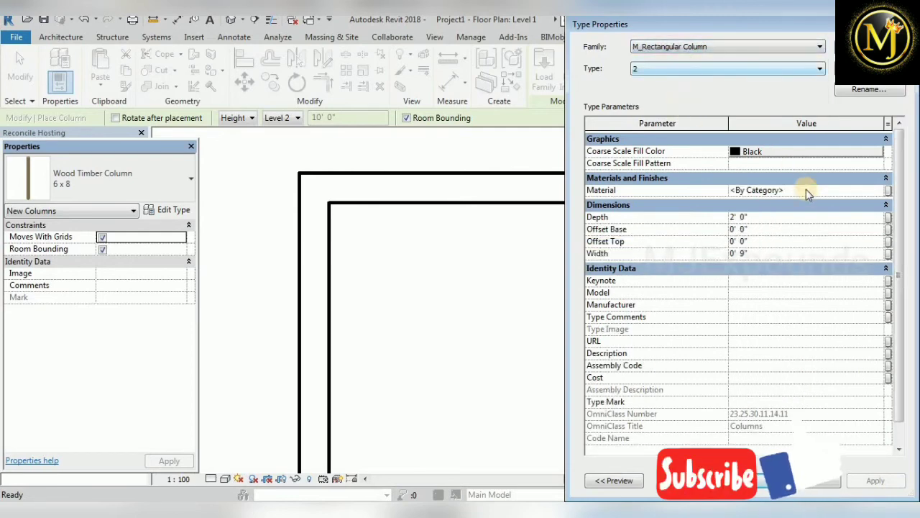
click(771, 218)
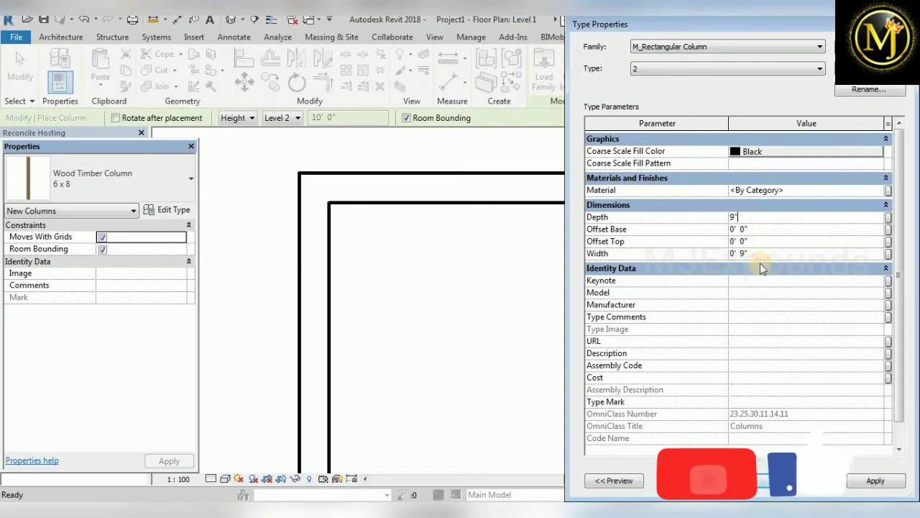
click(750, 480)
Step: Place rectangular columns of type 2 at the top-left and top-right outer wall corners of the building's upper-left room
scroll(320, 189, up, 2)
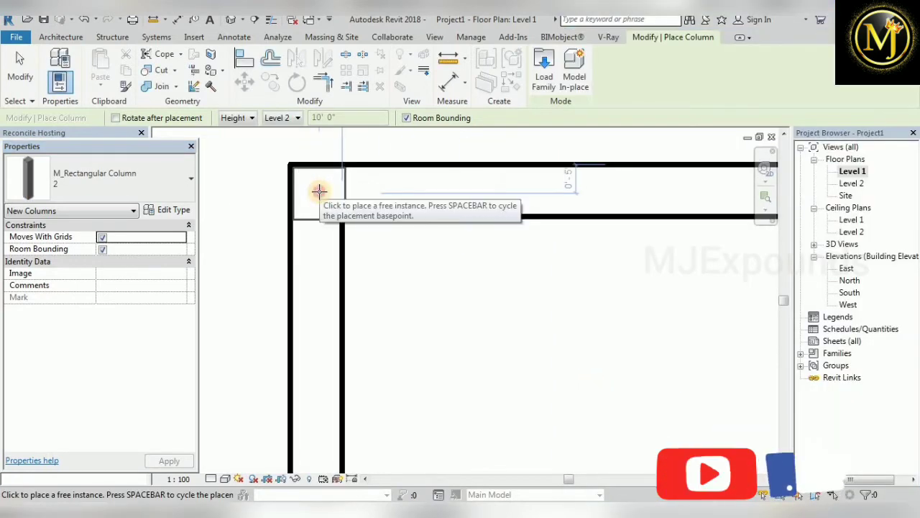
scroll(431, 244, down, 3)
scroll(446, 219, up, 4)
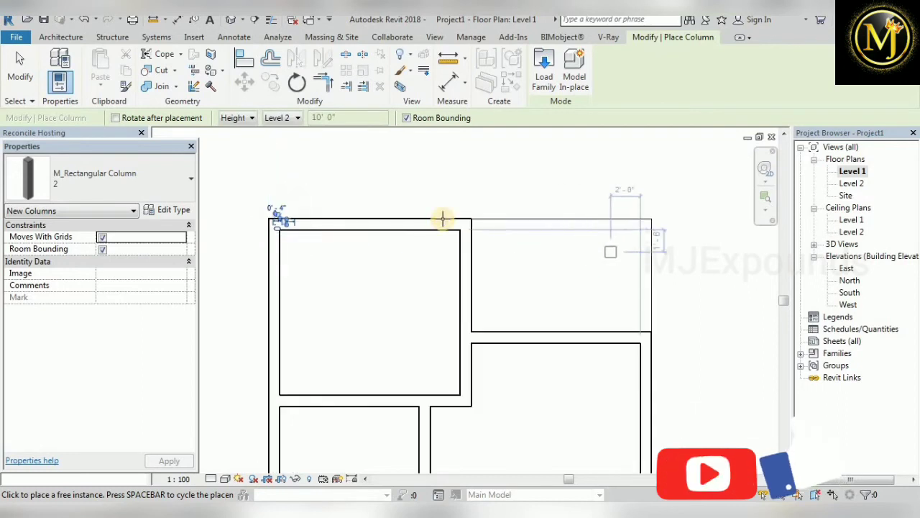
scroll(484, 228, up, 1)
click(480, 222)
Step: Place type 2 columns along the bottom exterior wall at its right corner, the interior wall junction and its left corner
scroll(480, 223, down, 3)
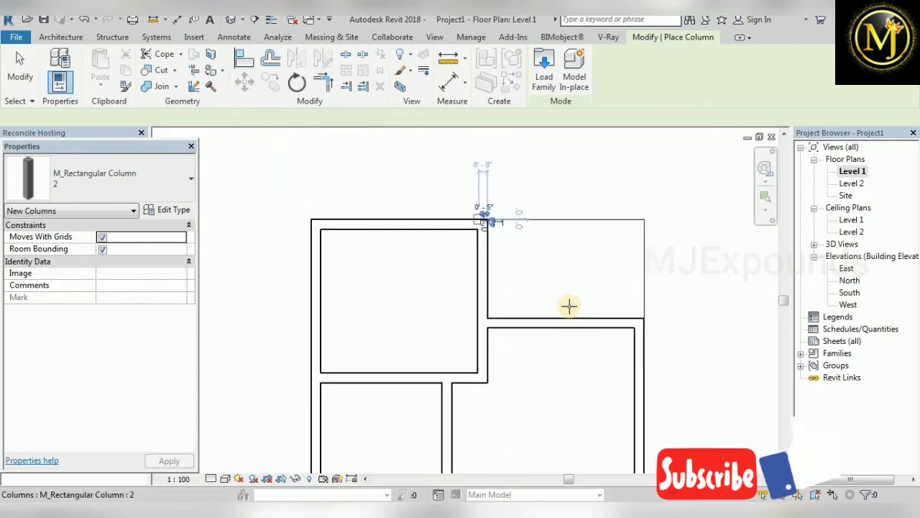
scroll(569, 323, up, 5)
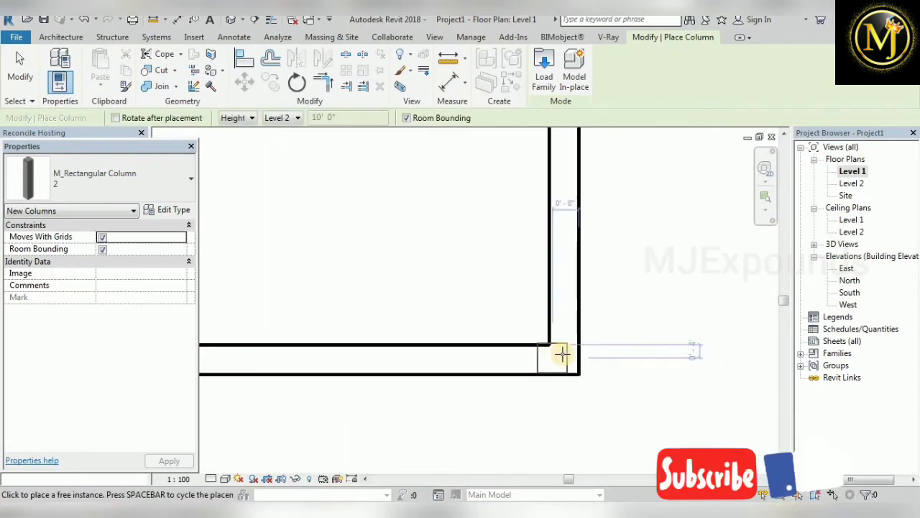
click(572, 357)
scroll(596, 358, down, 3)
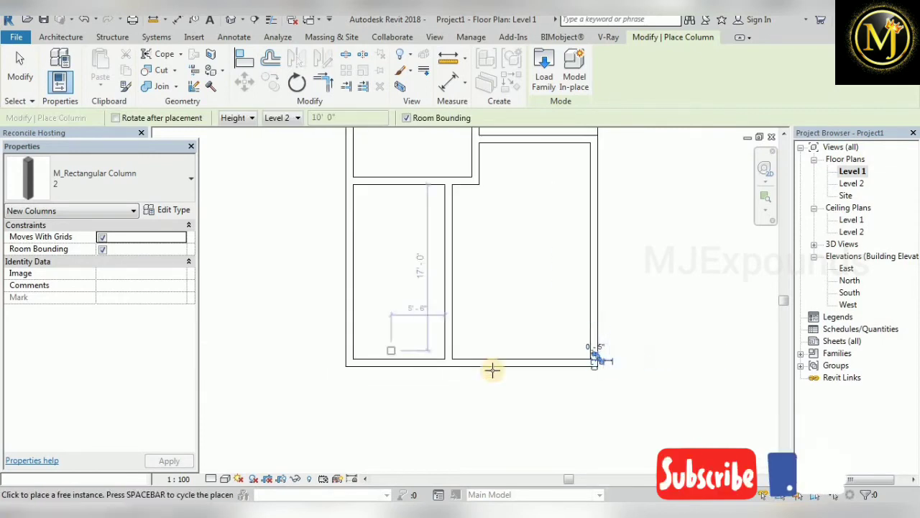
scroll(470, 362, up, 5)
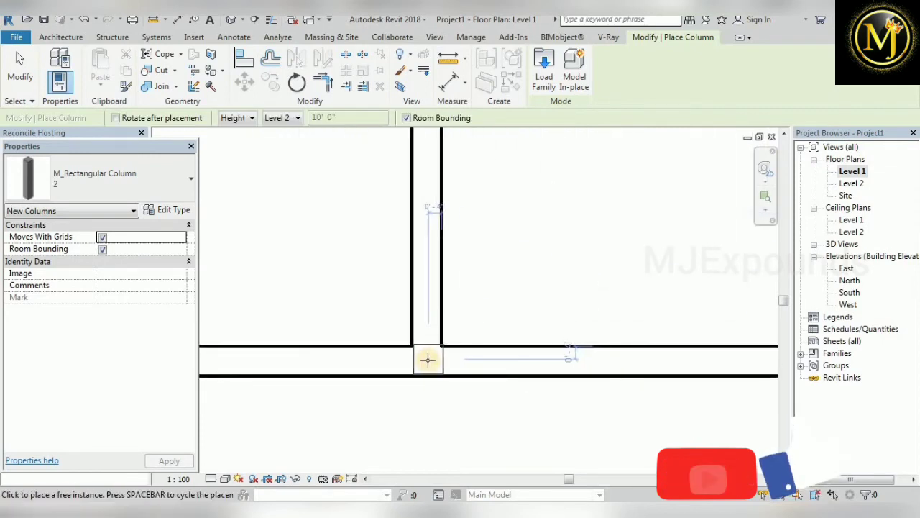
click(427, 359)
scroll(477, 352, down, 3)
scroll(283, 353, up, 2)
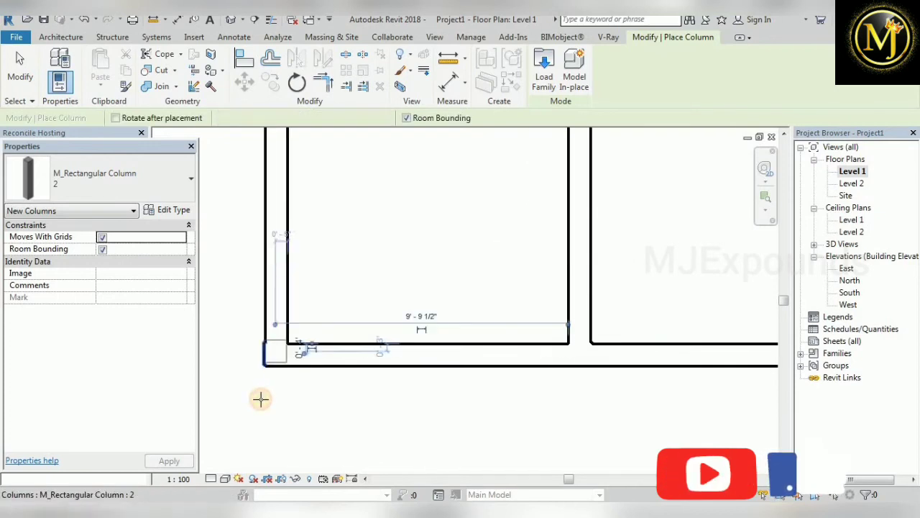
scroll(261, 399, down, 2)
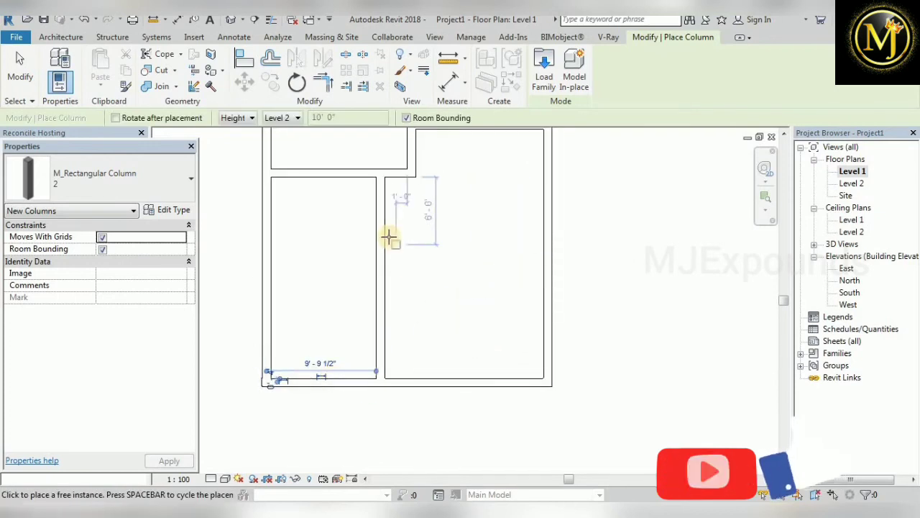
Step: Place a type 2 column partway along the lower interior dividing wall, protruding into the room on its right
scroll(386, 294, up, 2)
scroll(385, 302, up, 2)
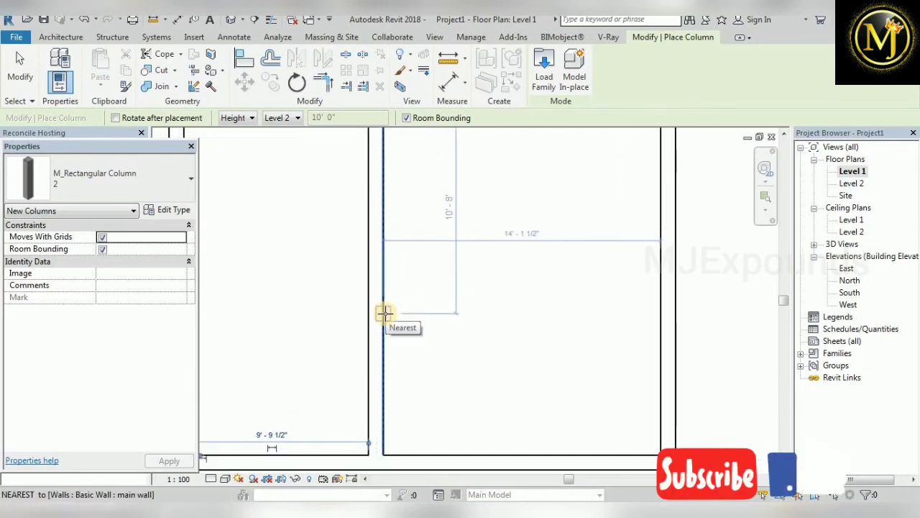
click(392, 313)
scroll(376, 321, down, 3)
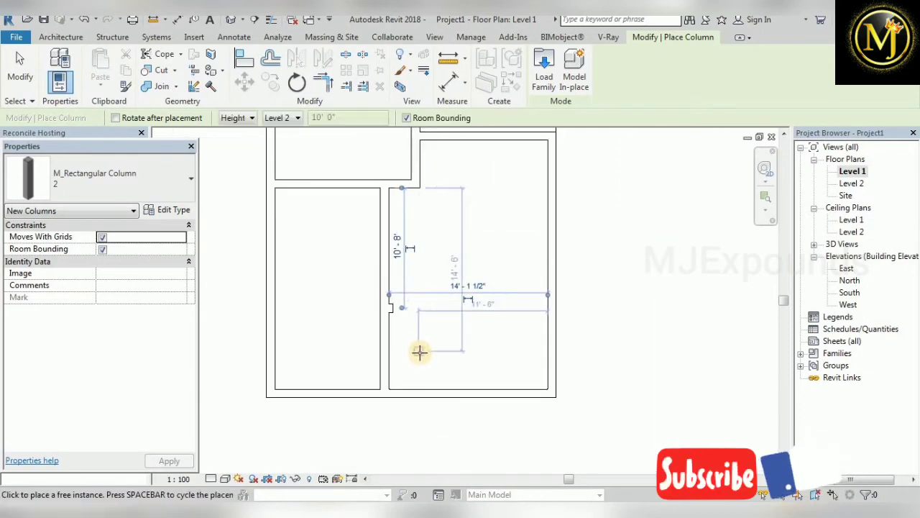
Step: Duplicate the rectangular column type under the name 3 and set its depth to 1' 0"
scroll(382, 318, up, 2)
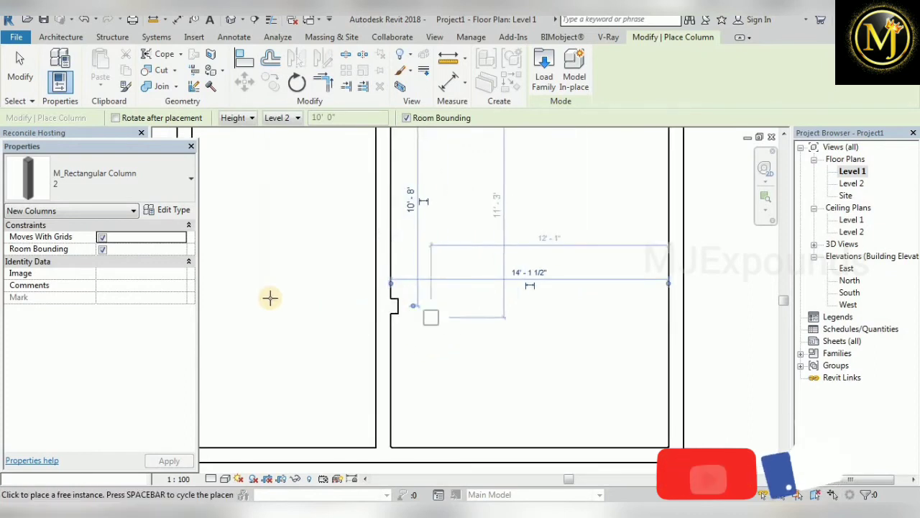
click(177, 210)
click(868, 68)
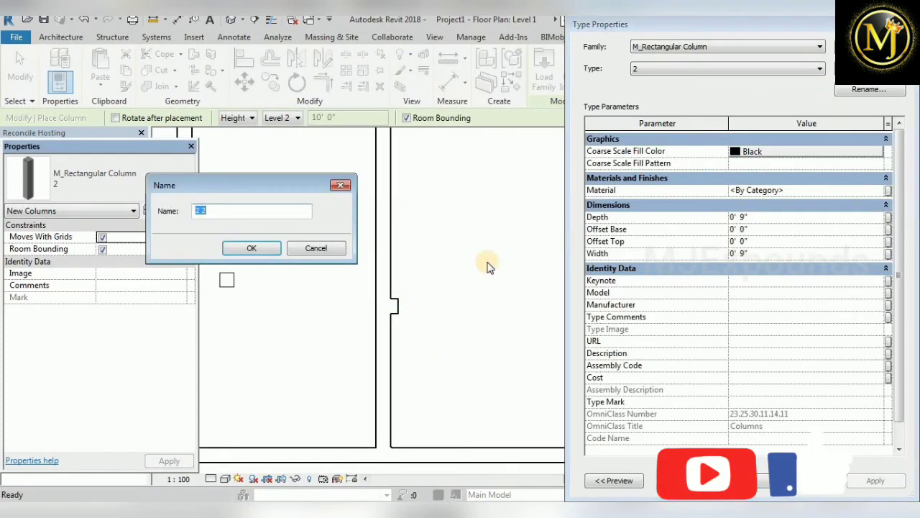
text(3)
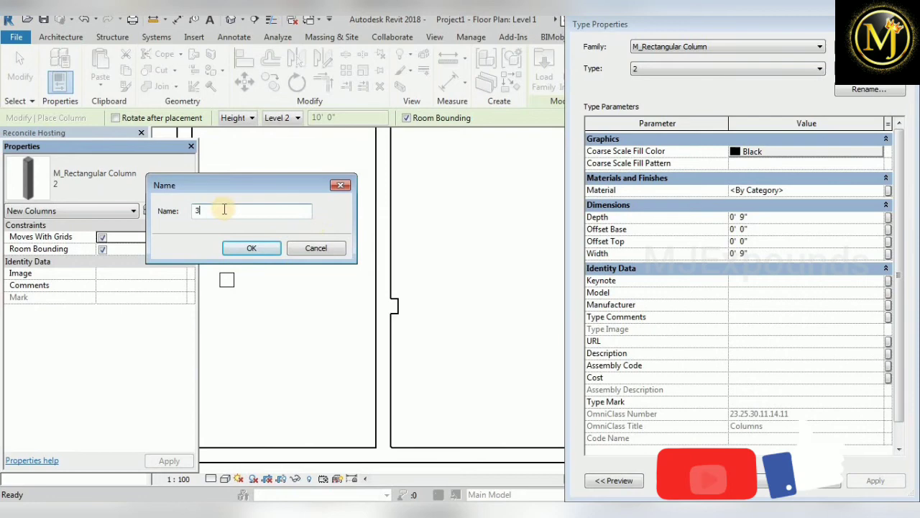
click(252, 248)
click(775, 219)
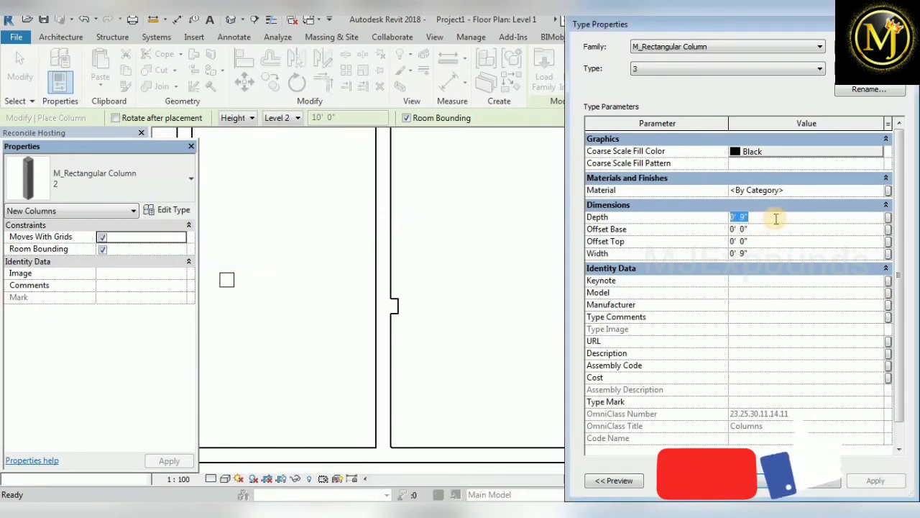
text(1)
key(Return)
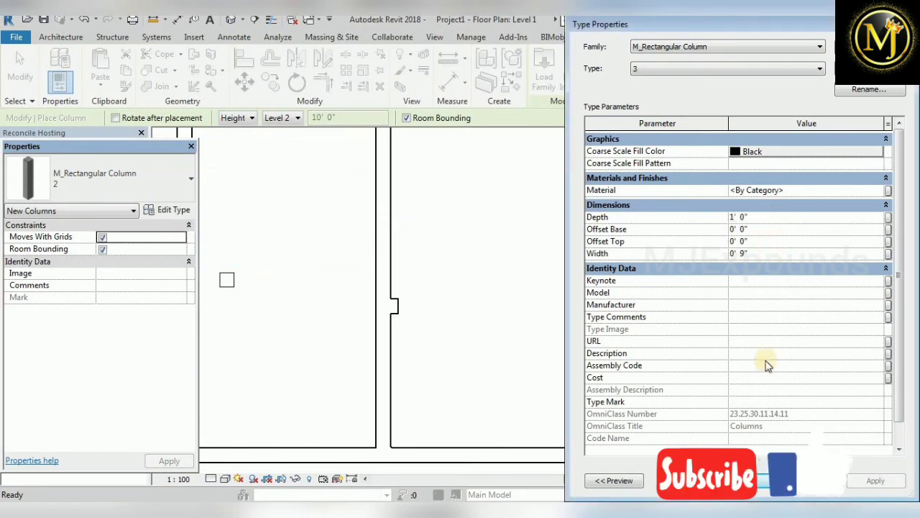
click(755, 480)
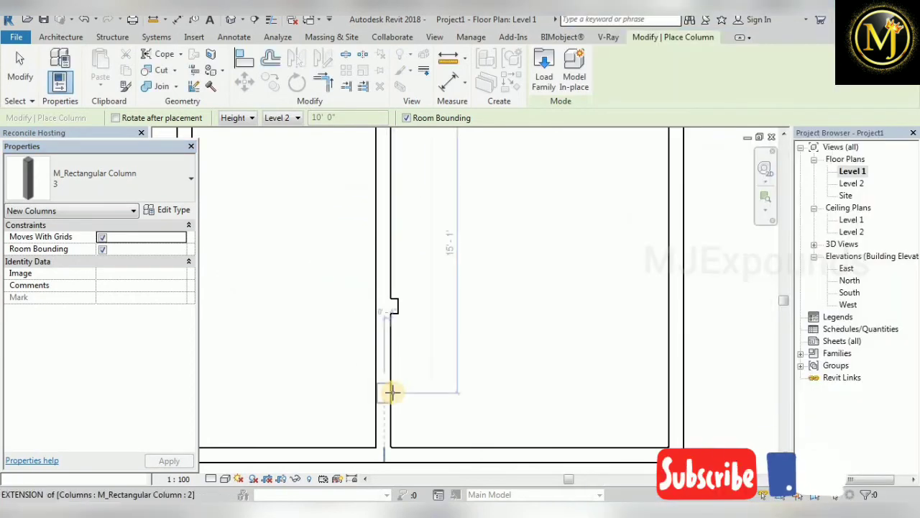
Step: Place a type 3 column in the interior dividing wall, below the column already protruding from it
scroll(380, 381, up, 2)
middle_drag(392, 383, 360, 301)
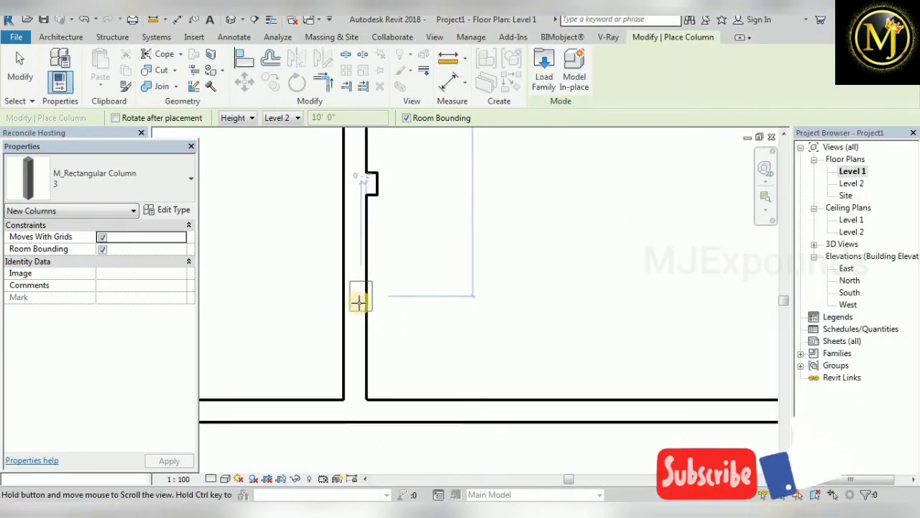
scroll(359, 302, up, 2)
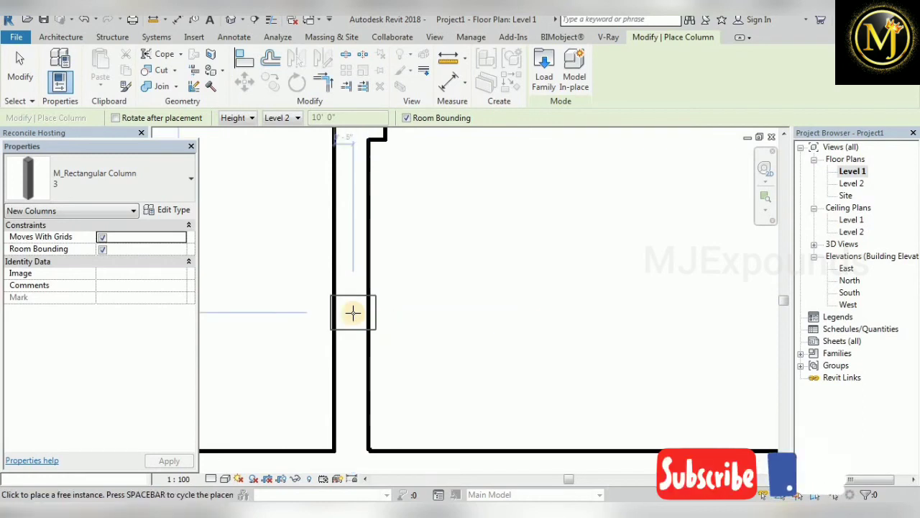
scroll(356, 311, up, 1)
scroll(368, 311, up, 1)
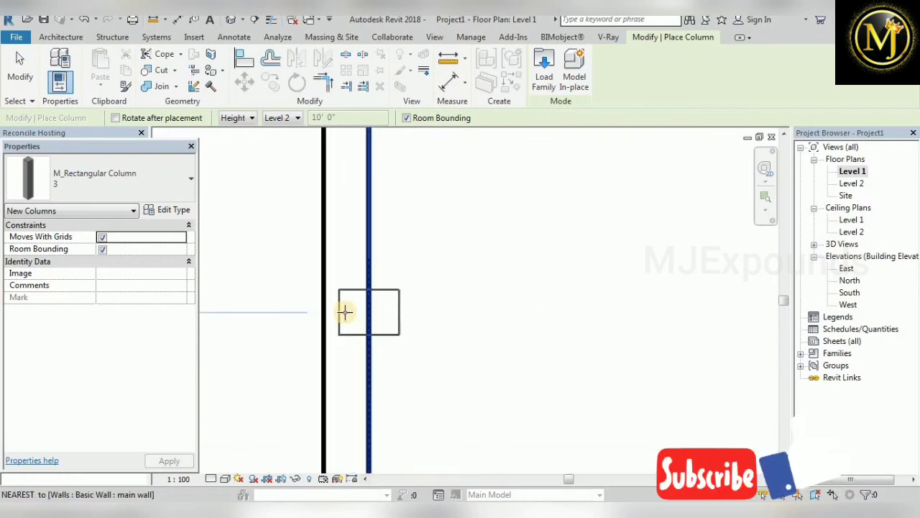
scroll(345, 309, down, 4)
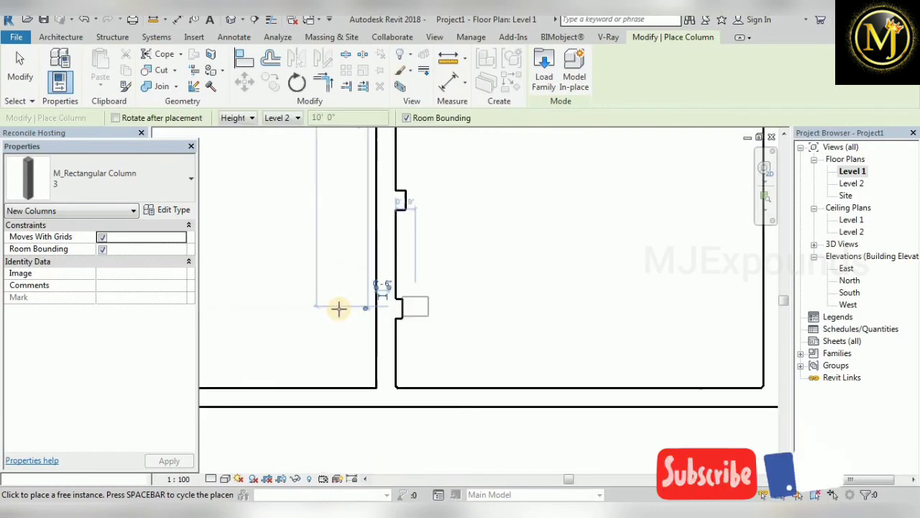
scroll(432, 272, up, 1)
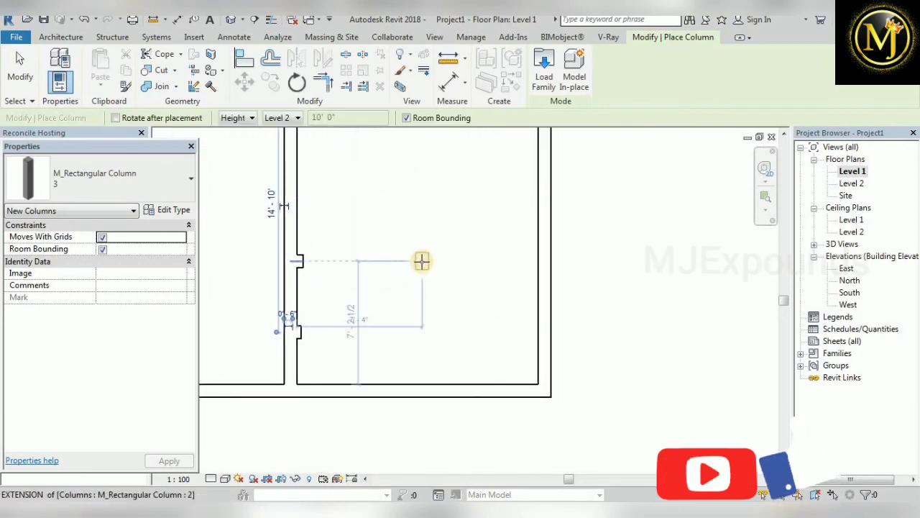
Step: Place two type 3 columns along the right exterior wall, protruding into the lower-right room, and finish placing columns
scroll(404, 335, down, 4)
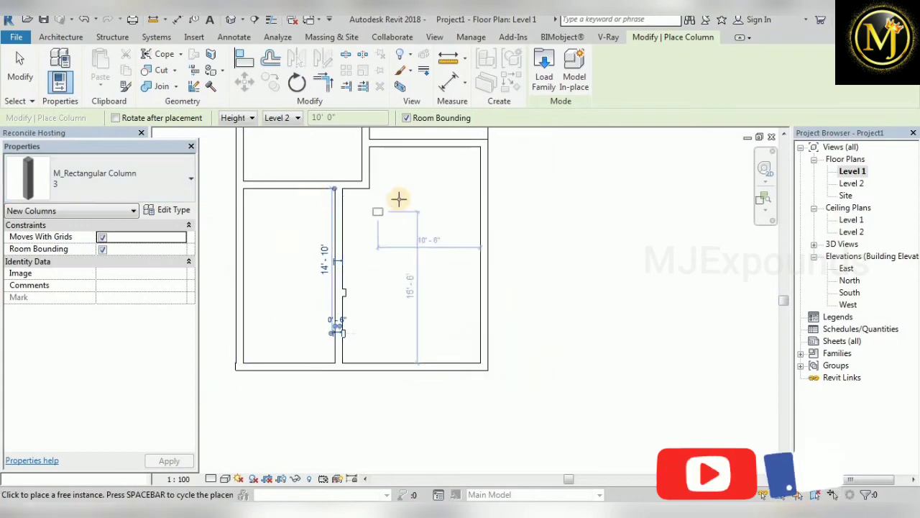
scroll(397, 195, up, 3)
click(523, 269)
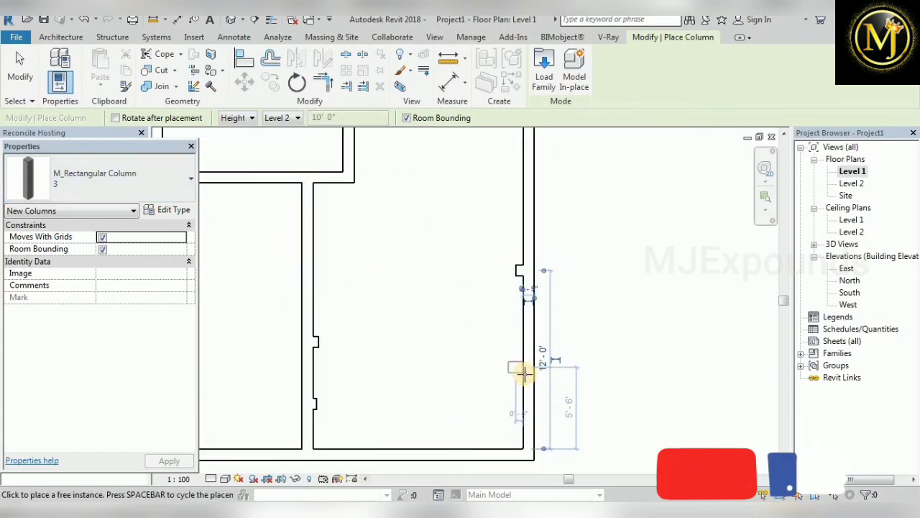
click(522, 374)
click(19, 65)
Step: Open the 3D view and examine the columns protruding from the walls of the lower-right room
click(230, 20)
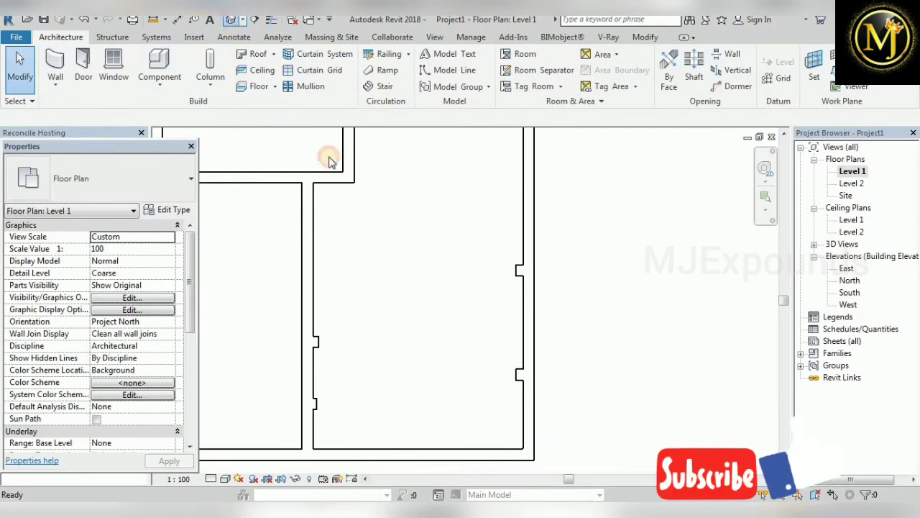
scroll(324, 234, up, 3)
scroll(417, 249, down, 1)
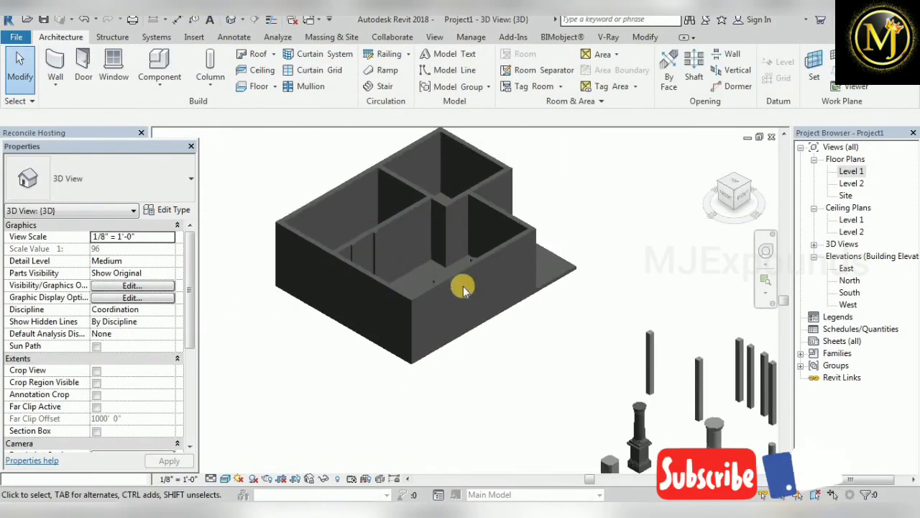
shift+middle_drag(464, 291, 198, 308)
scroll(460, 175, up, 2)
scroll(352, 197, up, 3)
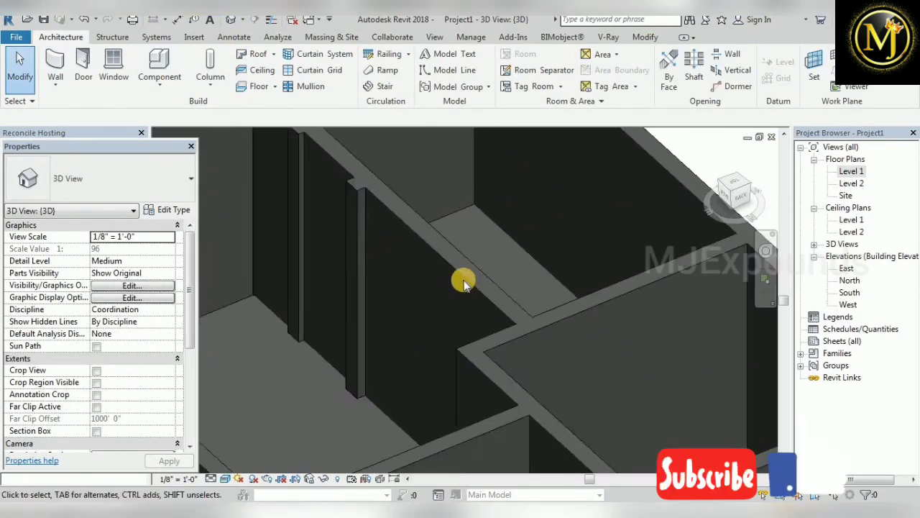
scroll(464, 283, down, 3)
shift+middle_drag(376, 280, 322, 265)
scroll(383, 229, up, 3)
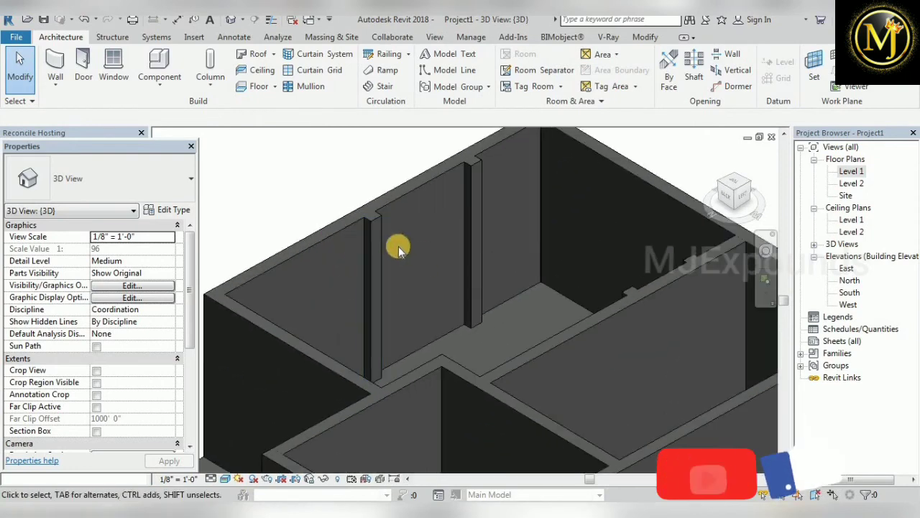
shift+middle_drag(448, 273, 409, 199)
Step: Set the depth of rectangular column type 3 to 2' 0" through one of its columns on the exterior wall
click(379, 183)
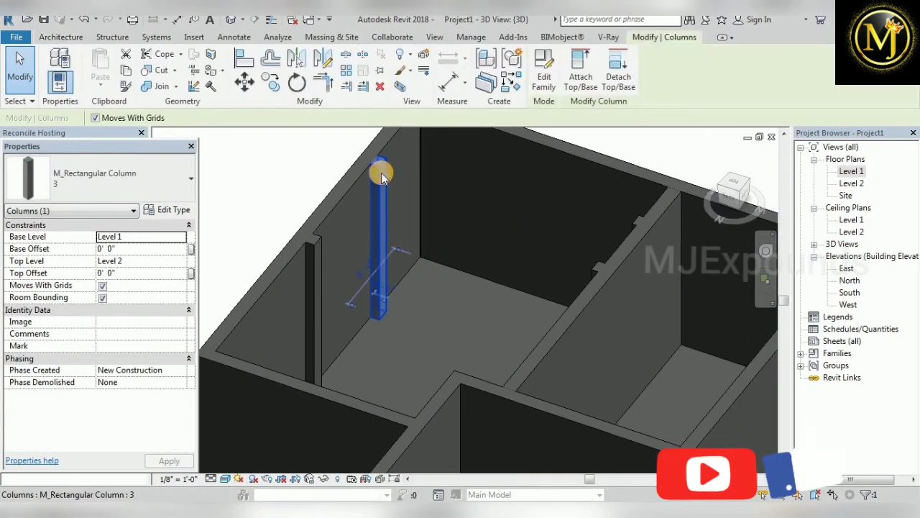
click(166, 211)
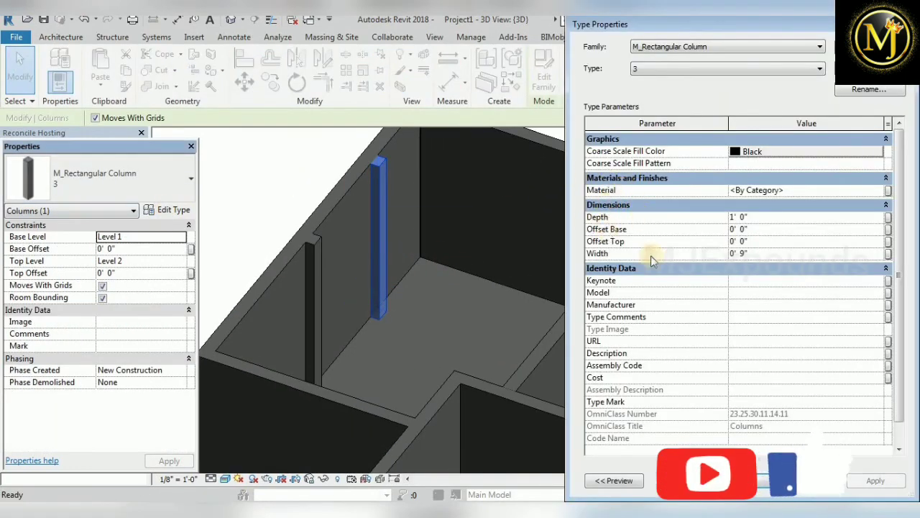
click(779, 216)
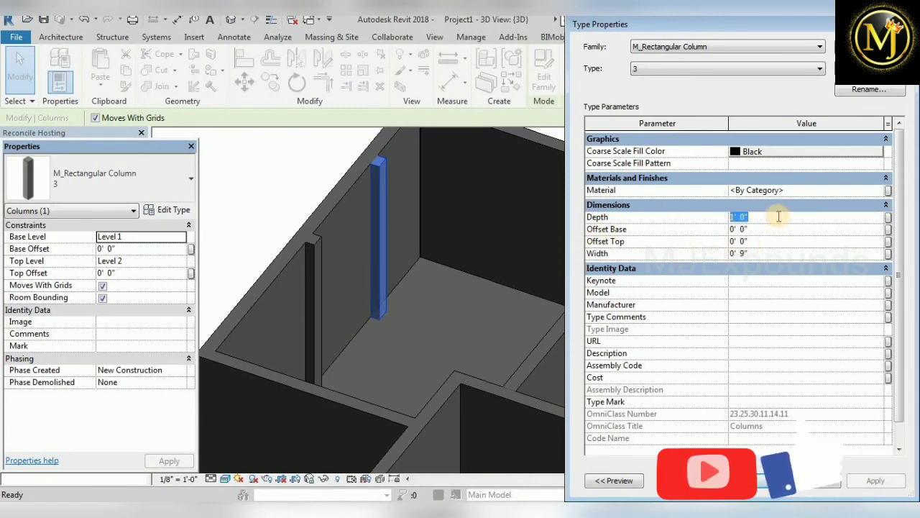
text(2)
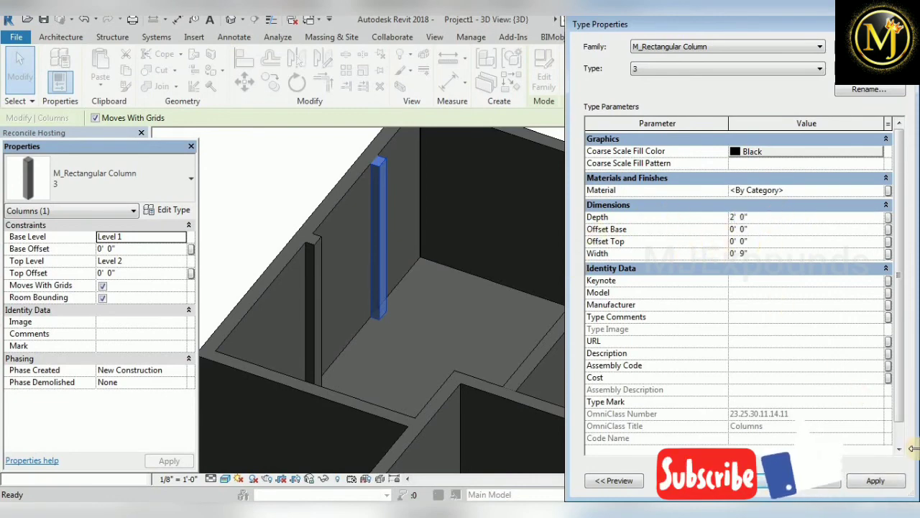
click(876, 480)
click(738, 481)
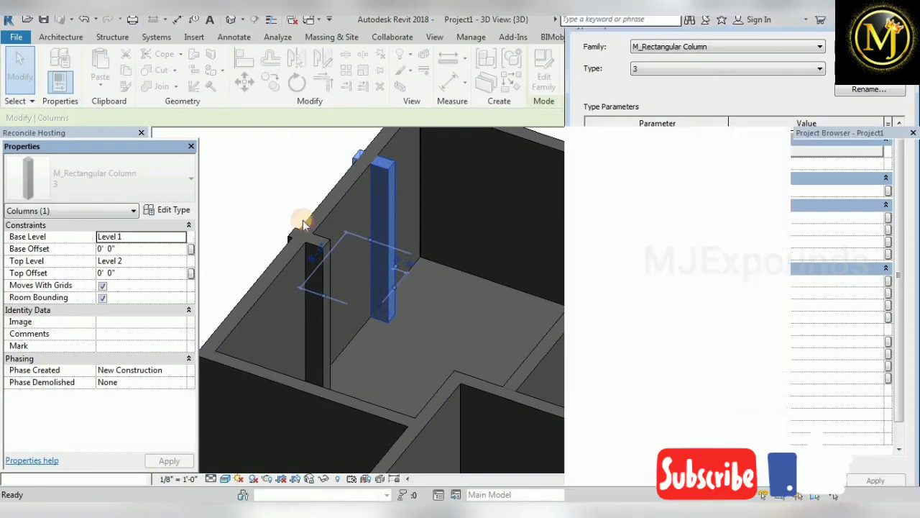
Step: Inspect the resized type 3 columns in 3D where they pass through the exterior and interior walls
scroll(298, 156, up, 2)
click(342, 180)
click(468, 189)
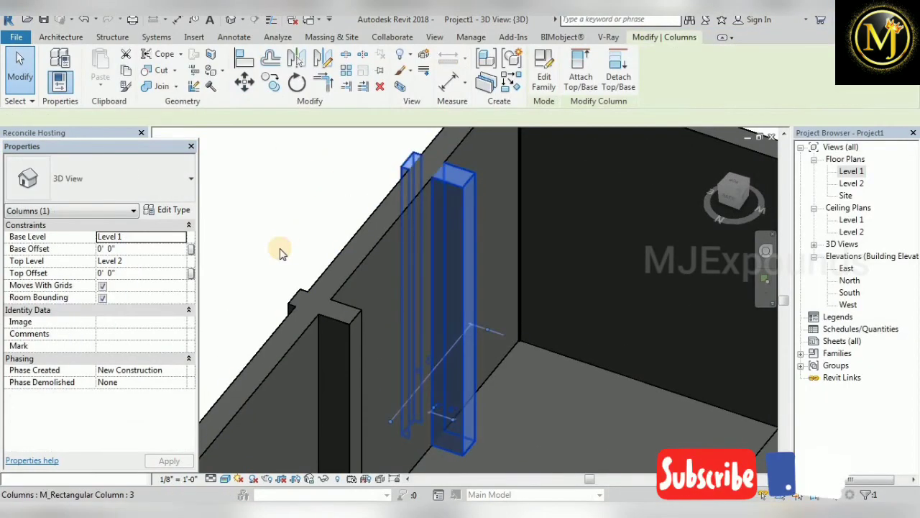
click(291, 245)
scroll(396, 240, down, 5)
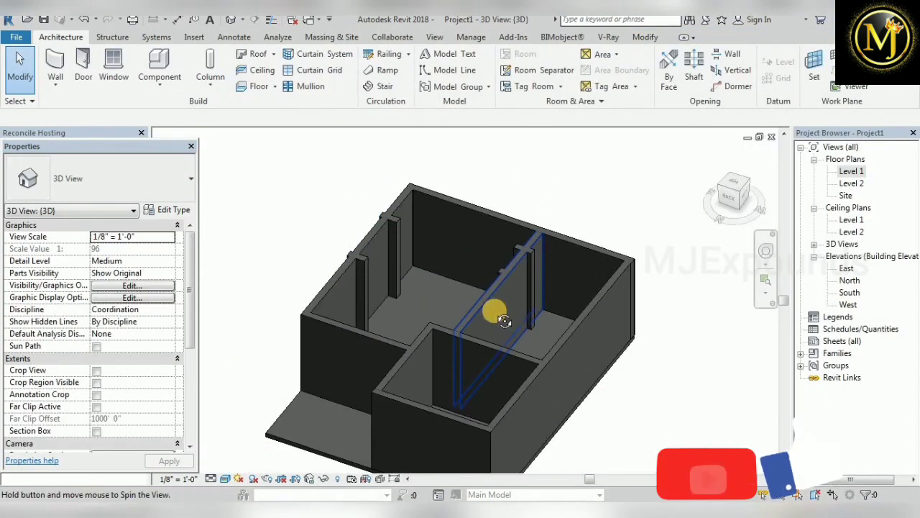
shift+middle_drag(496, 312, 578, 289)
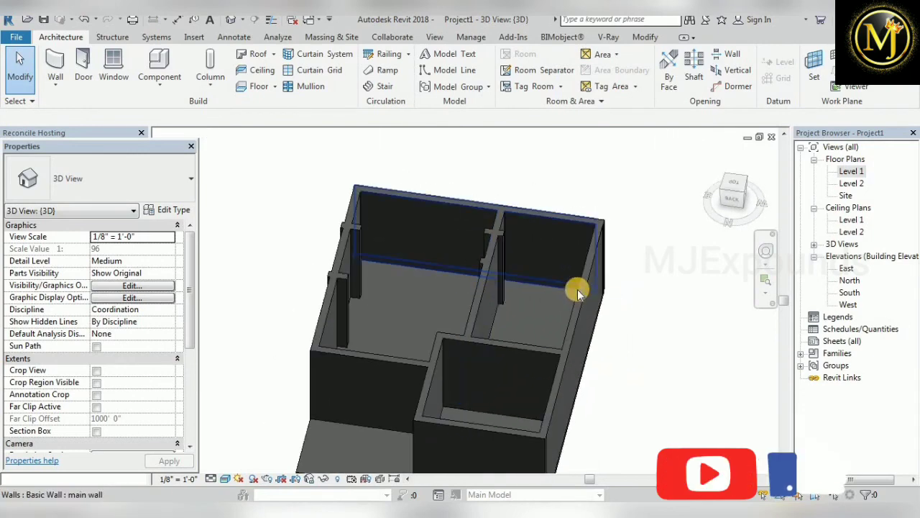